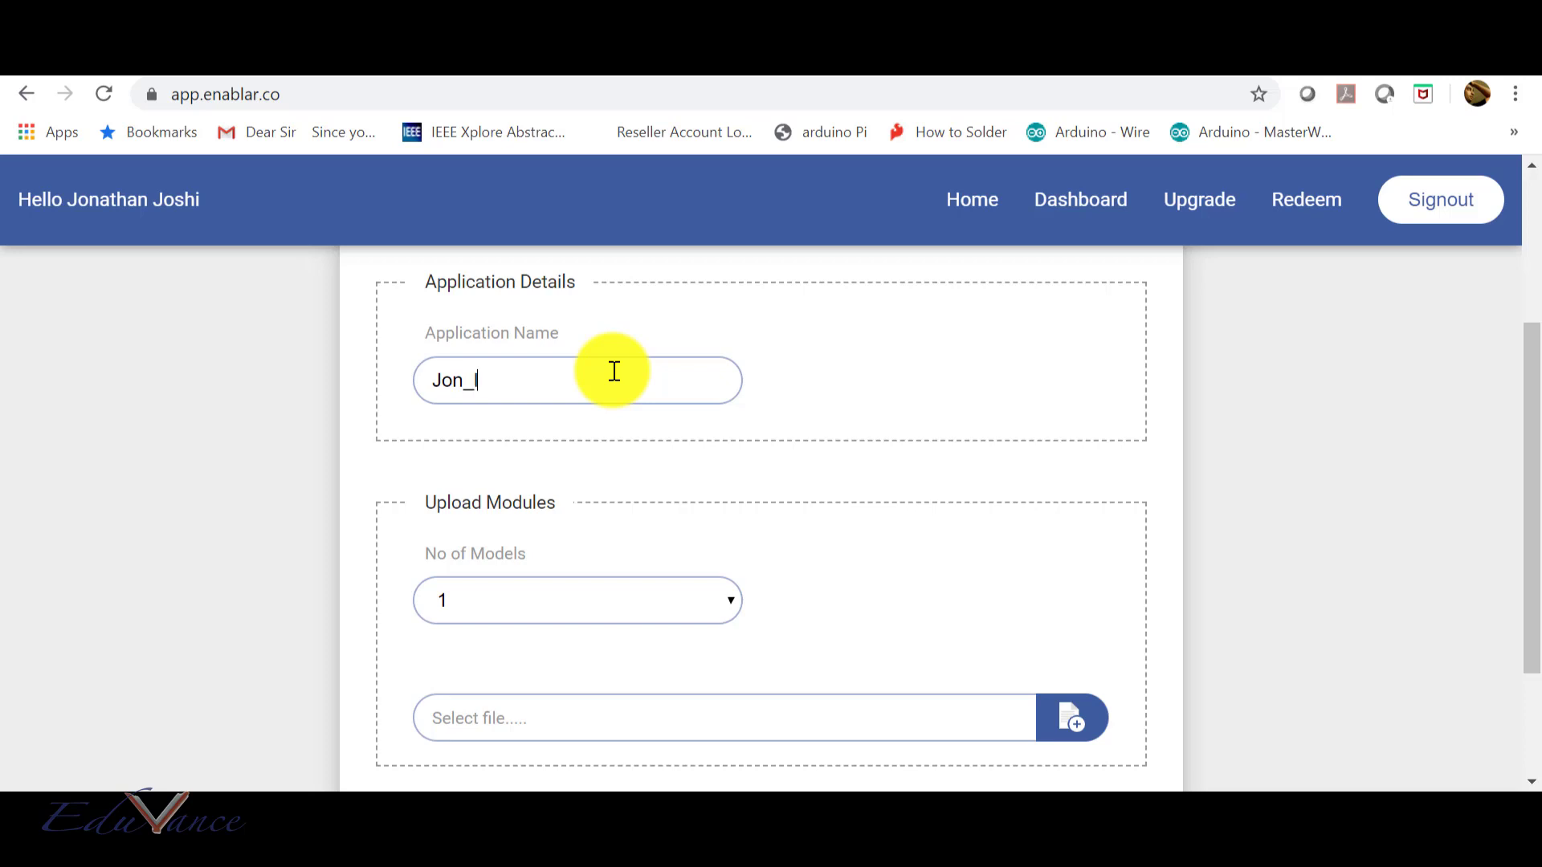
Enter Jon_VR as the application name for the VR project.
type("lec")
type("R")
scroll(614, 371, "down", 2)
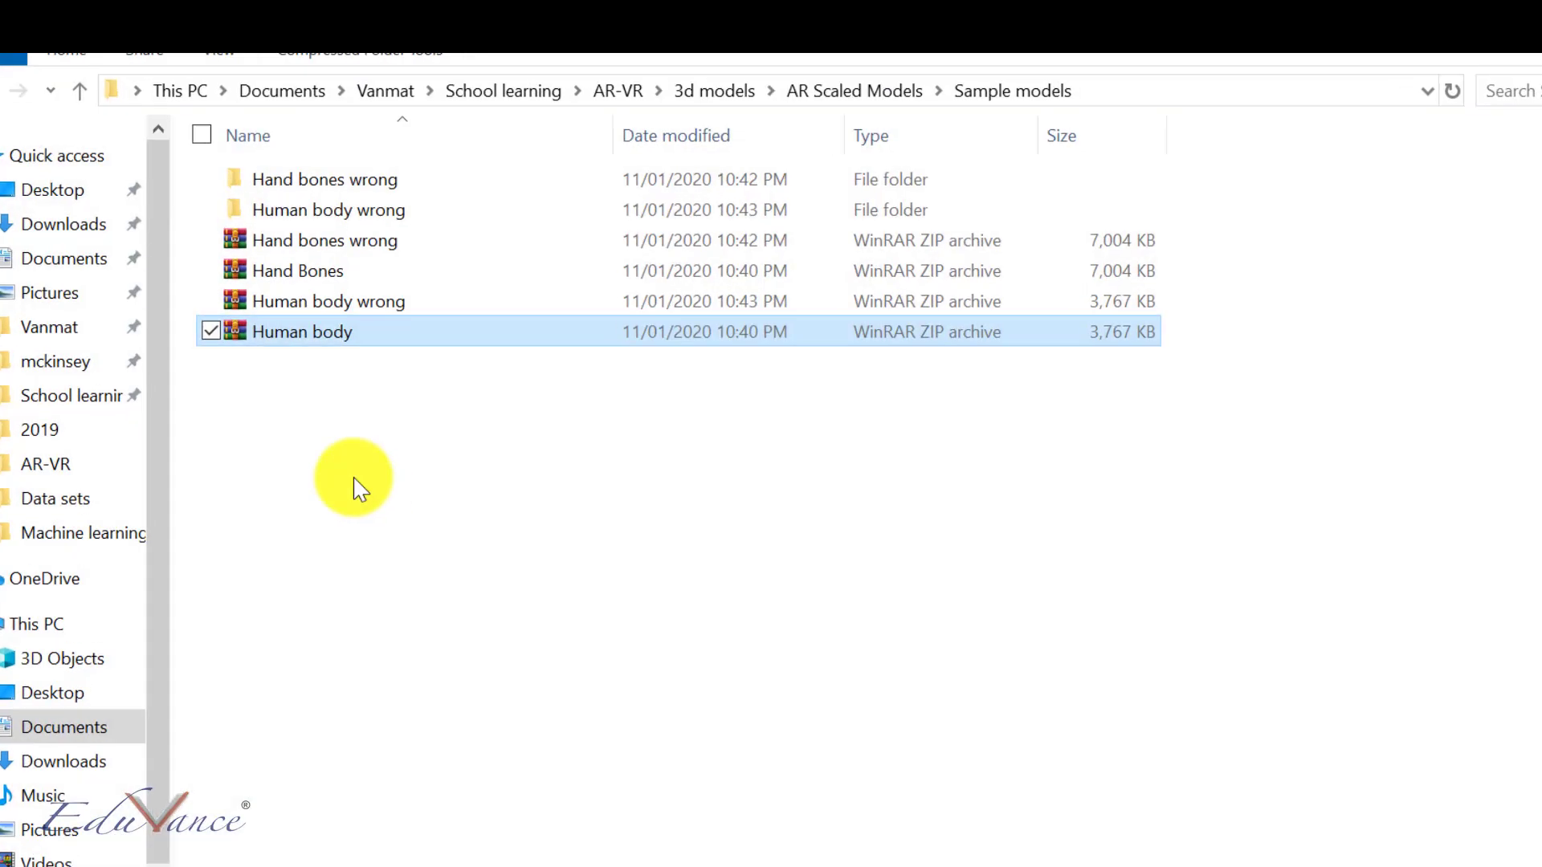
Examine the Hand Bones and Human body zip archives in the Sample models folder and the contents of the Hand bones wrong folder.
left_click(350, 499)
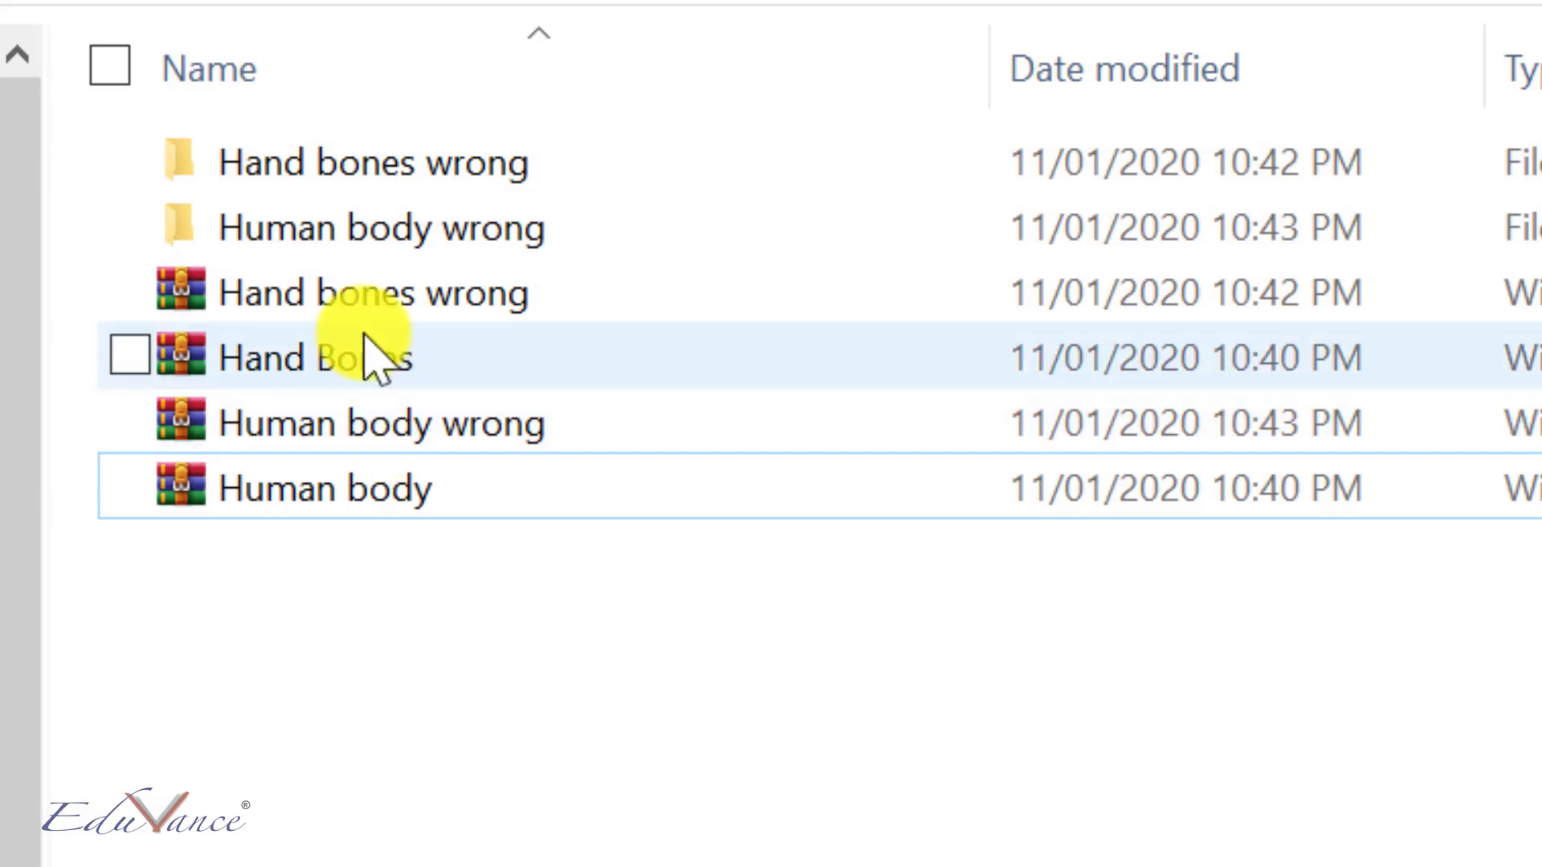
left_click(317, 522)
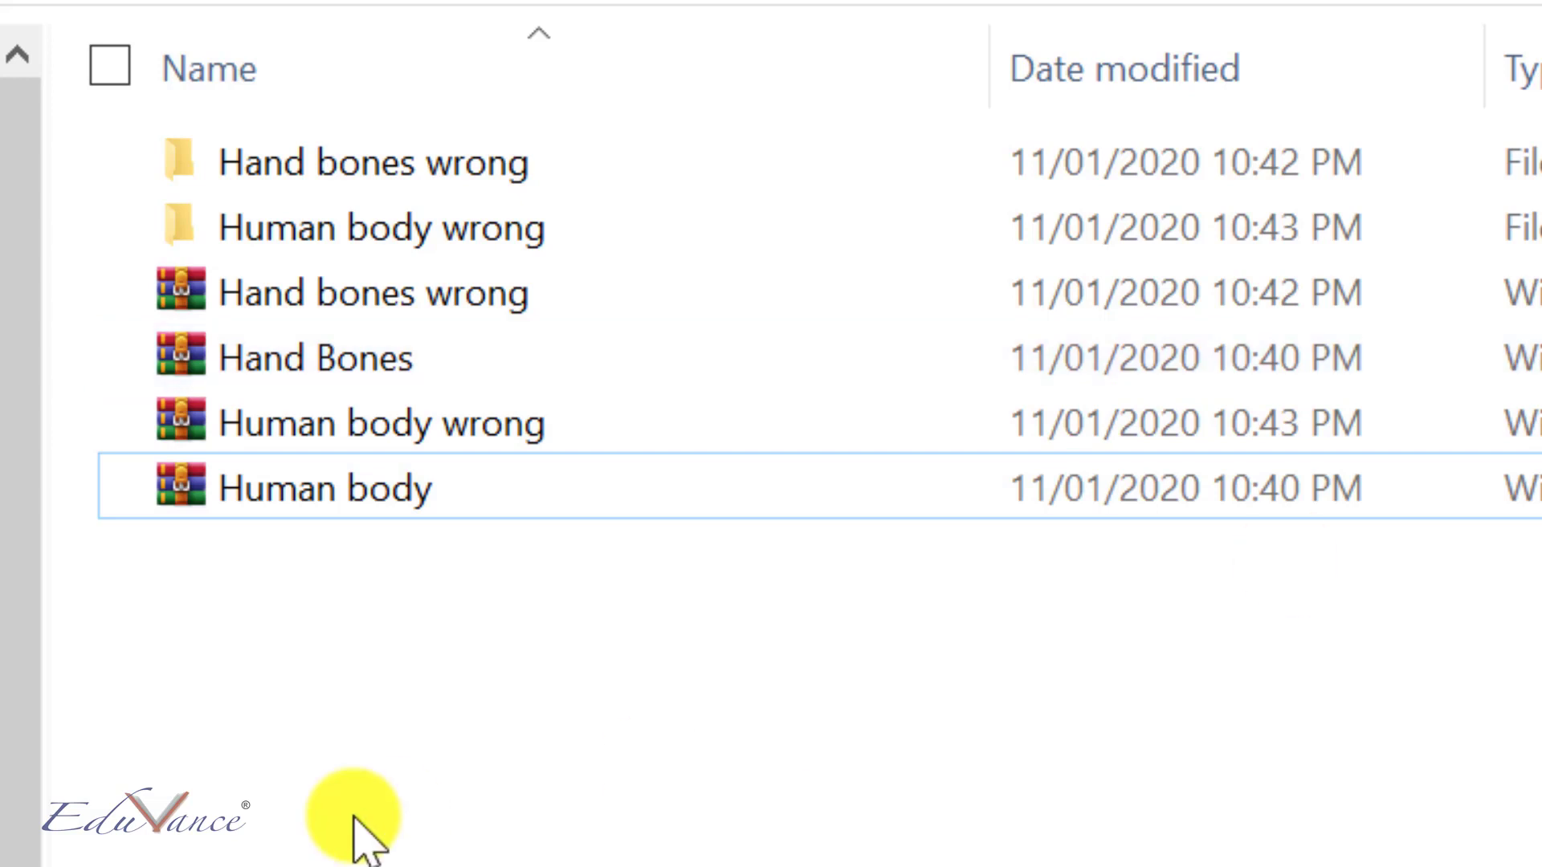
mouse_move(371, 353)
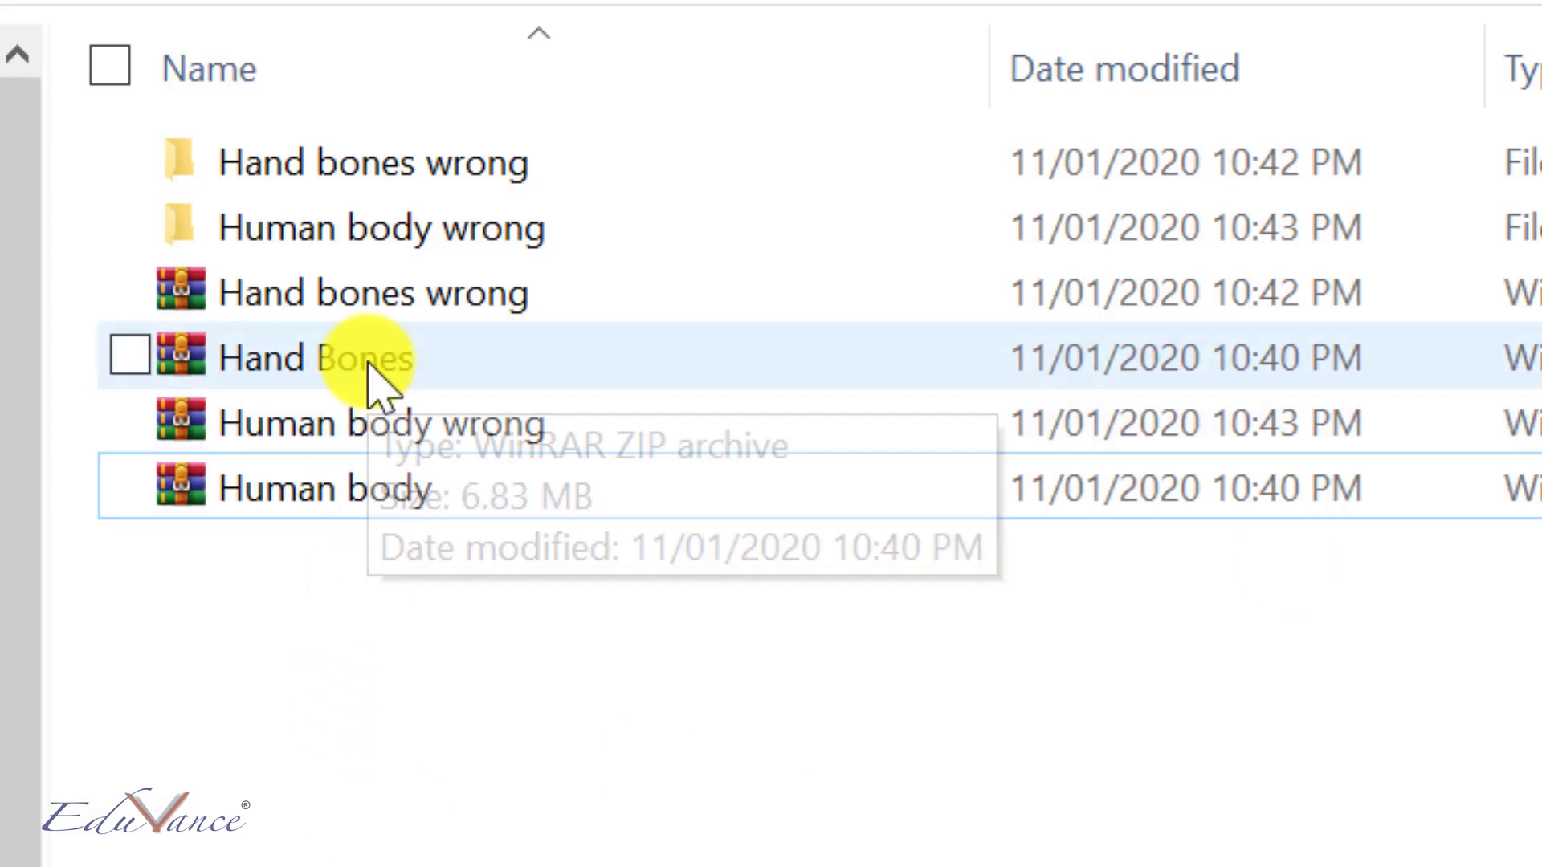
left_click(365, 322)
left_click(371, 418)
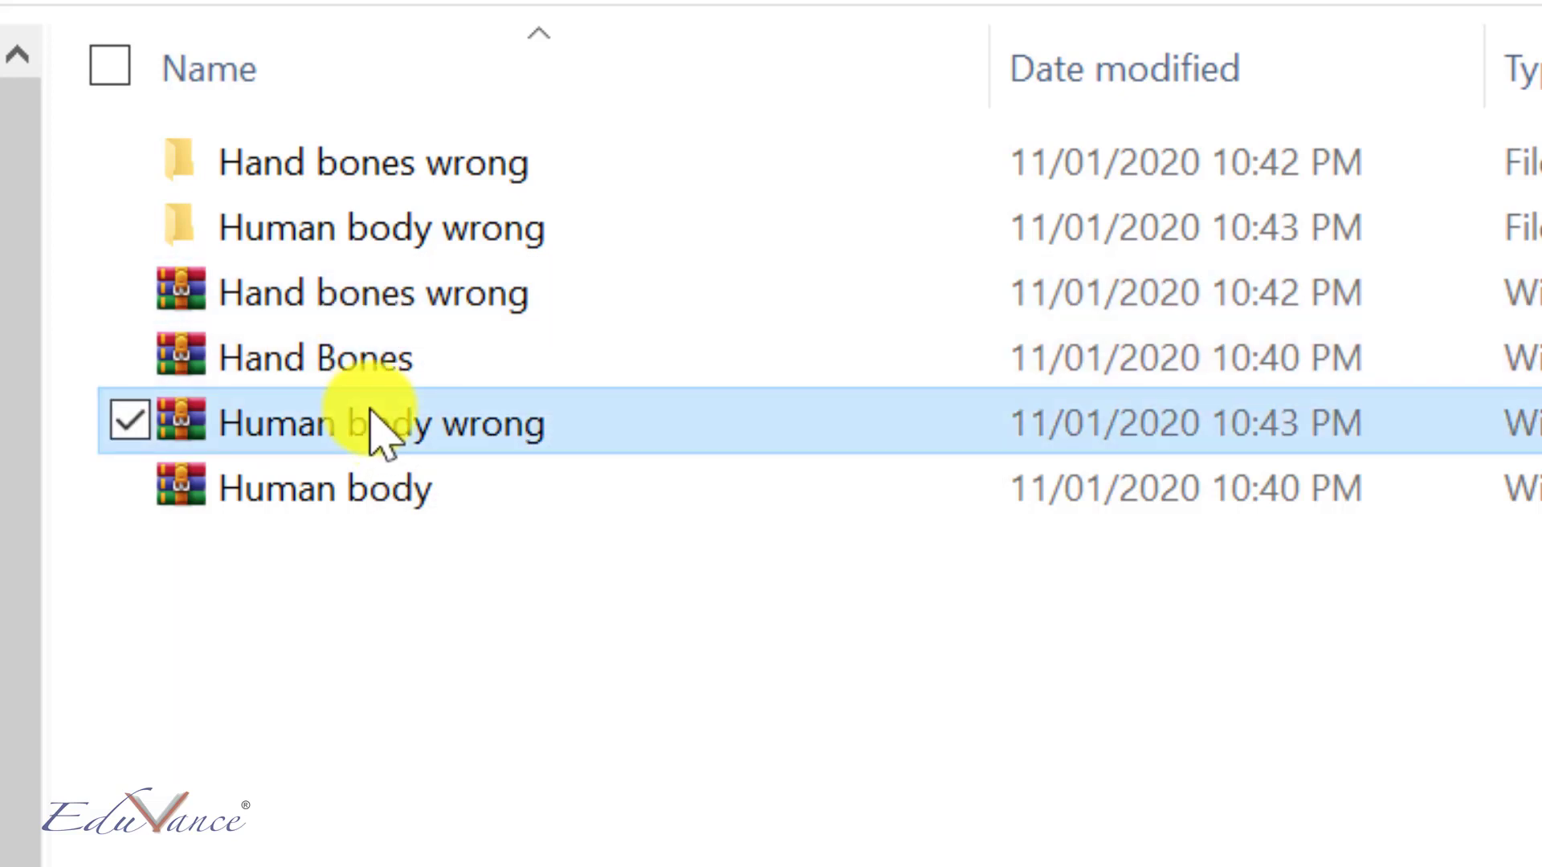
double_click(420, 189)
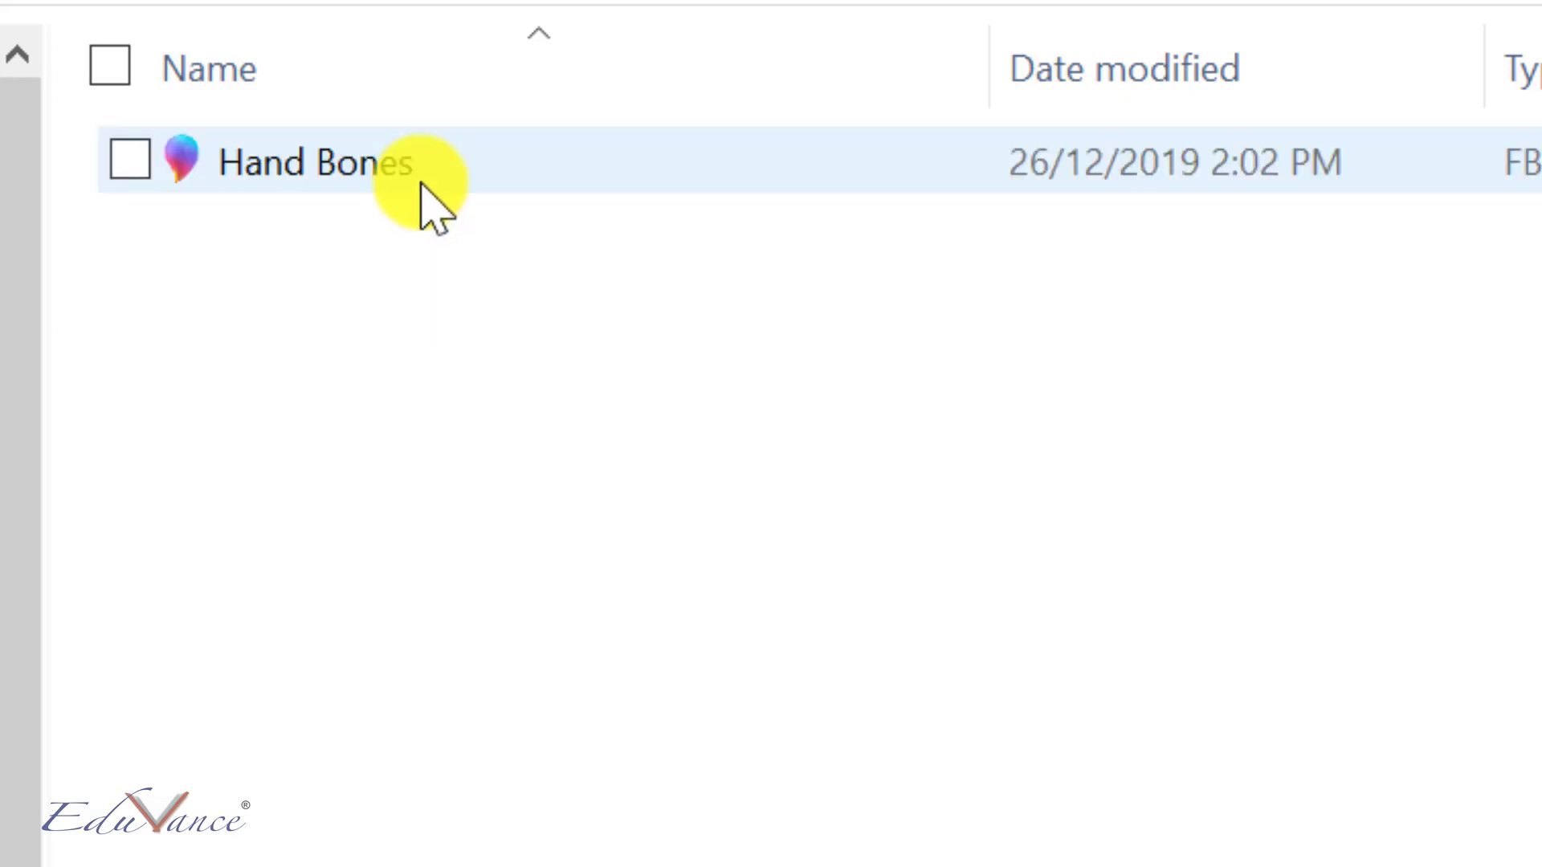
key("alt+Left")
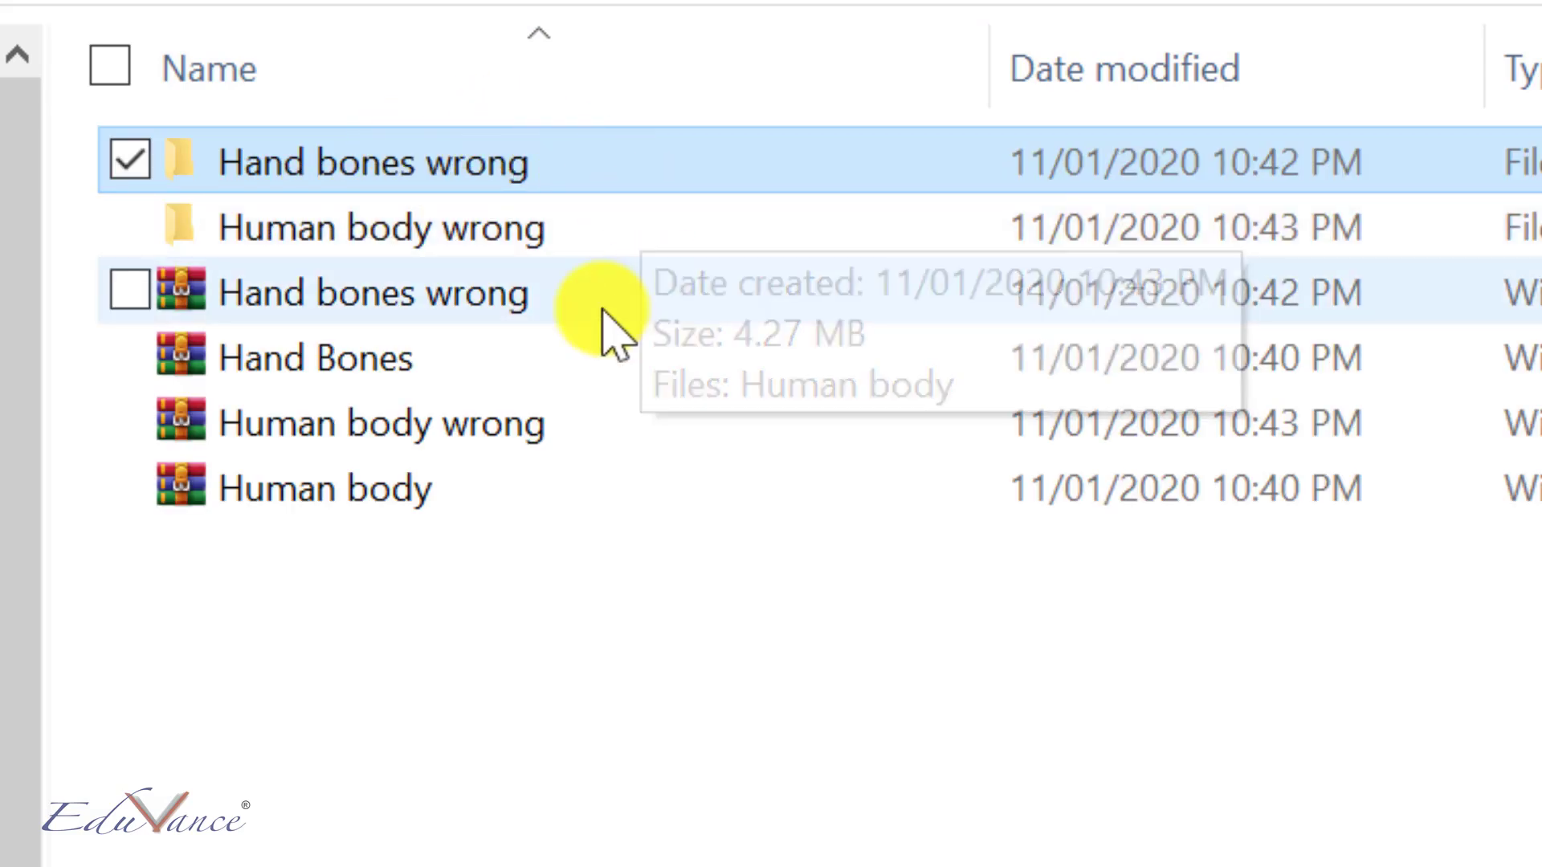
mouse_move(543, 305)
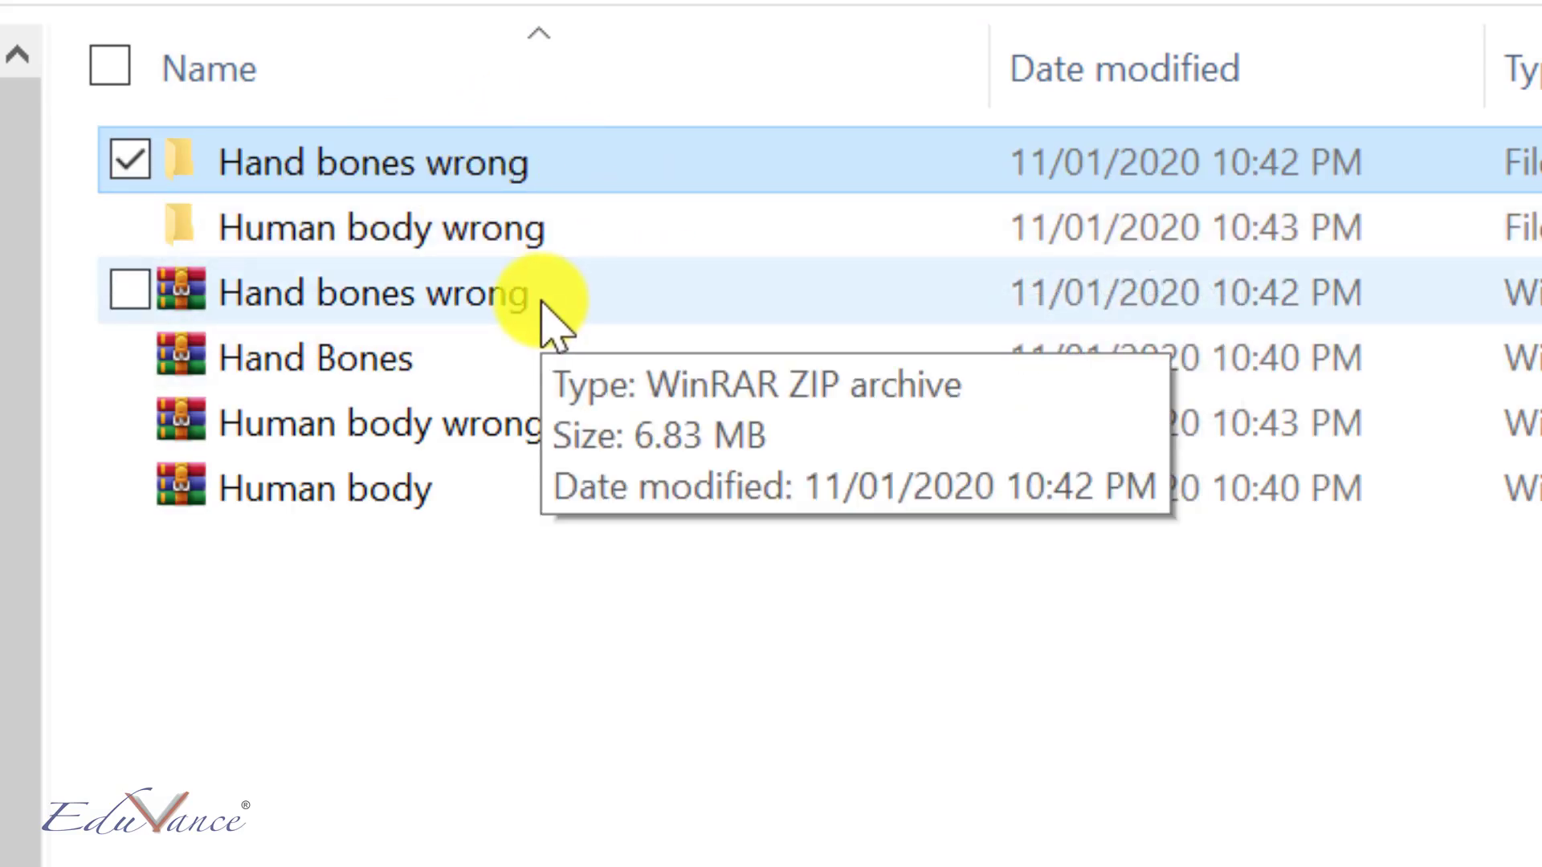
left_click(536, 785)
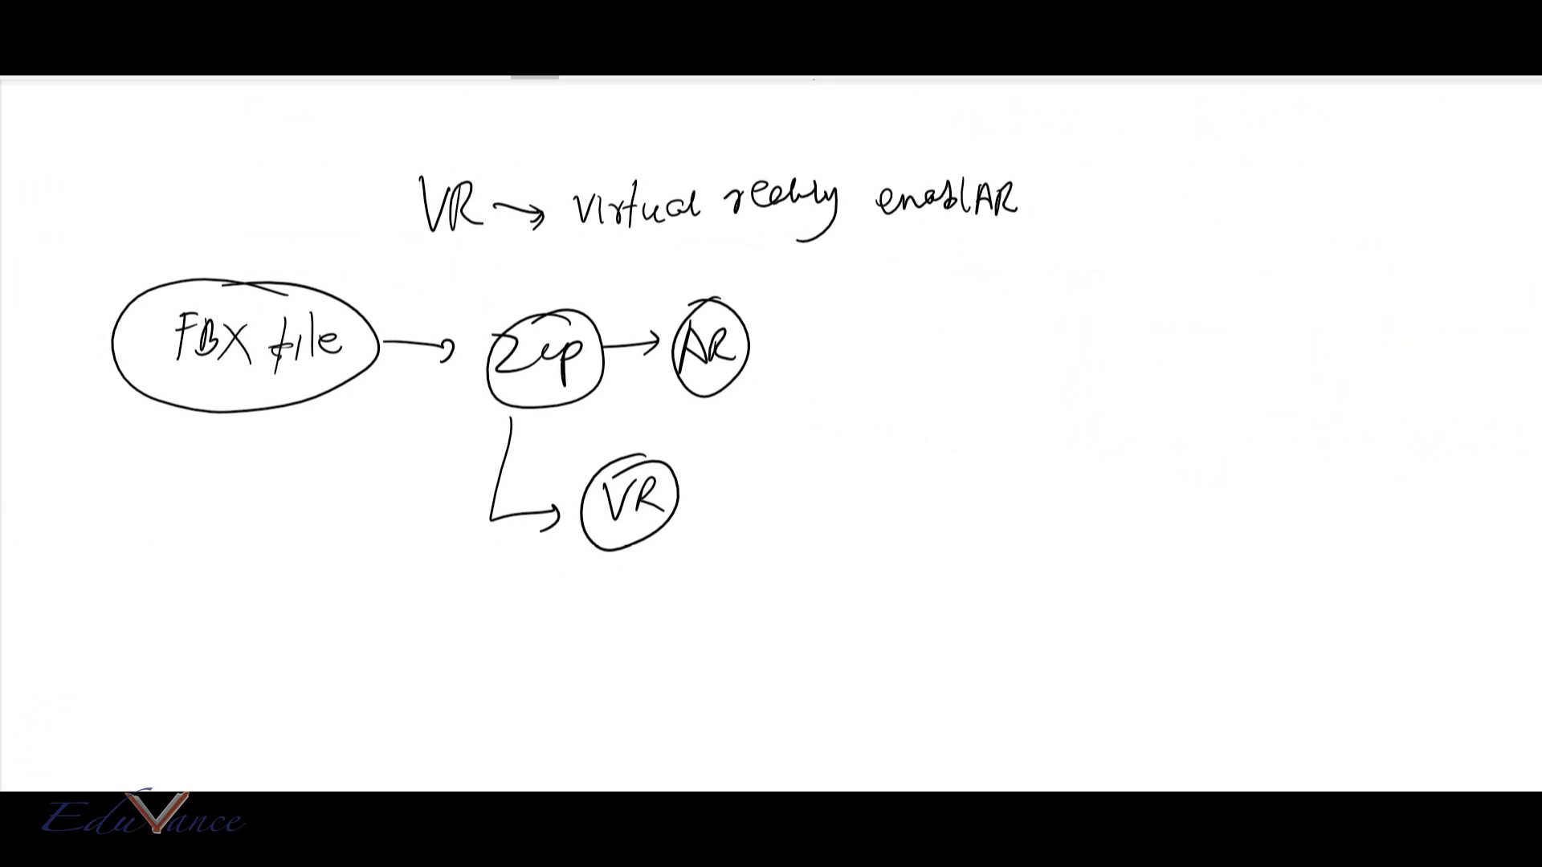
Draw curved arrows on the whiteboard from FBX file to Zip and from Zip to VR, plus an upward arrow pointing at VR.
left_click_drag(273, 280, 491, 333)
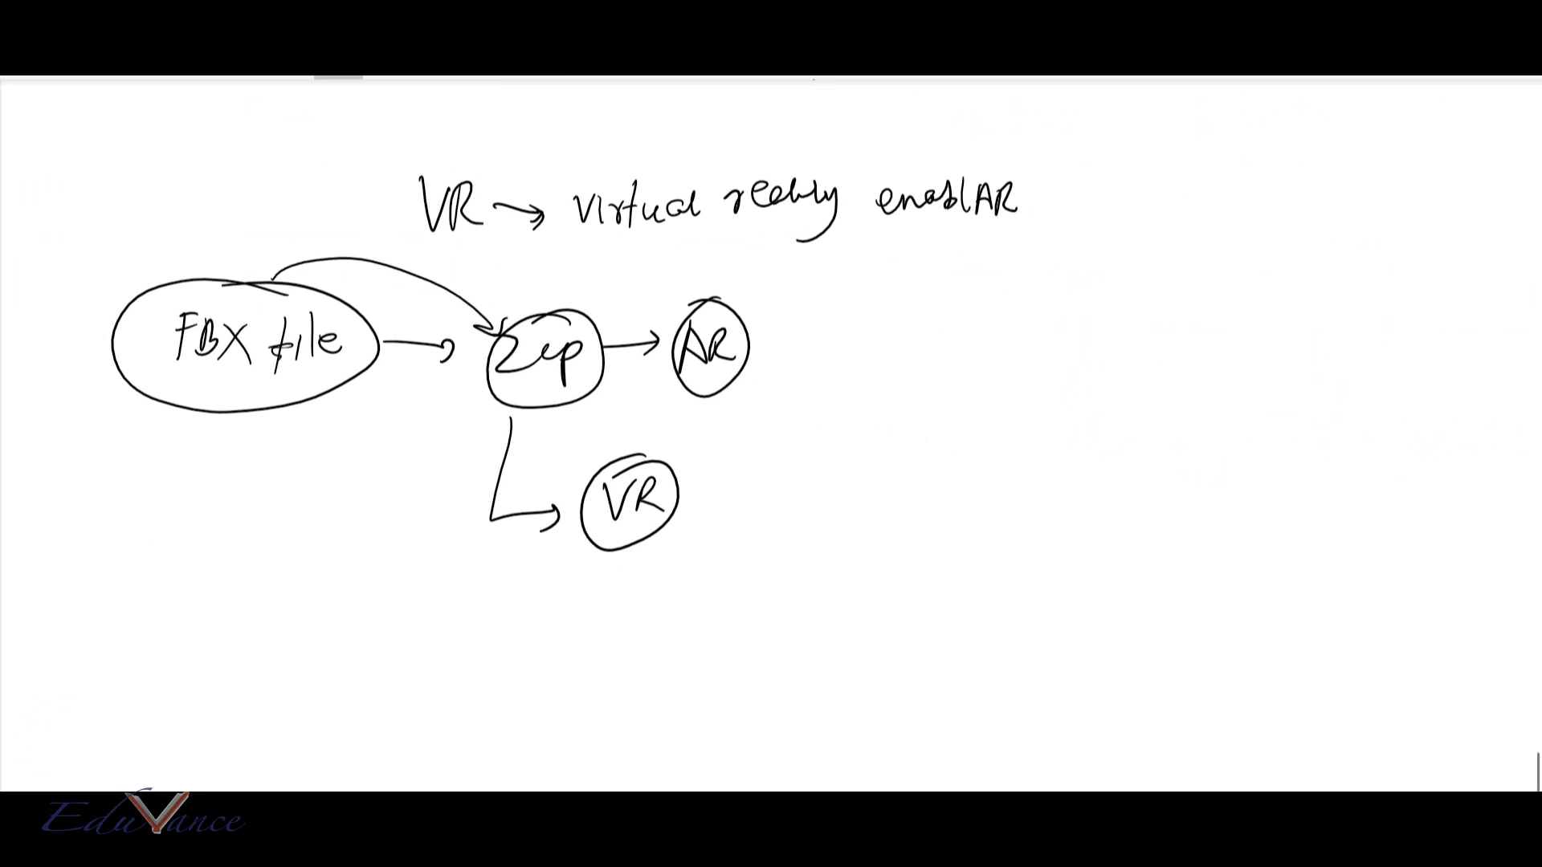
mouse_move(467, 422)
left_mouse_down()
mouse_move(522, 607)
mouse_move(590, 552)
left_mouse_up()
mouse_move(528, 566)
left_mouse_down()
mouse_move(588, 552)
mouse_move(571, 602)
left_mouse_up()
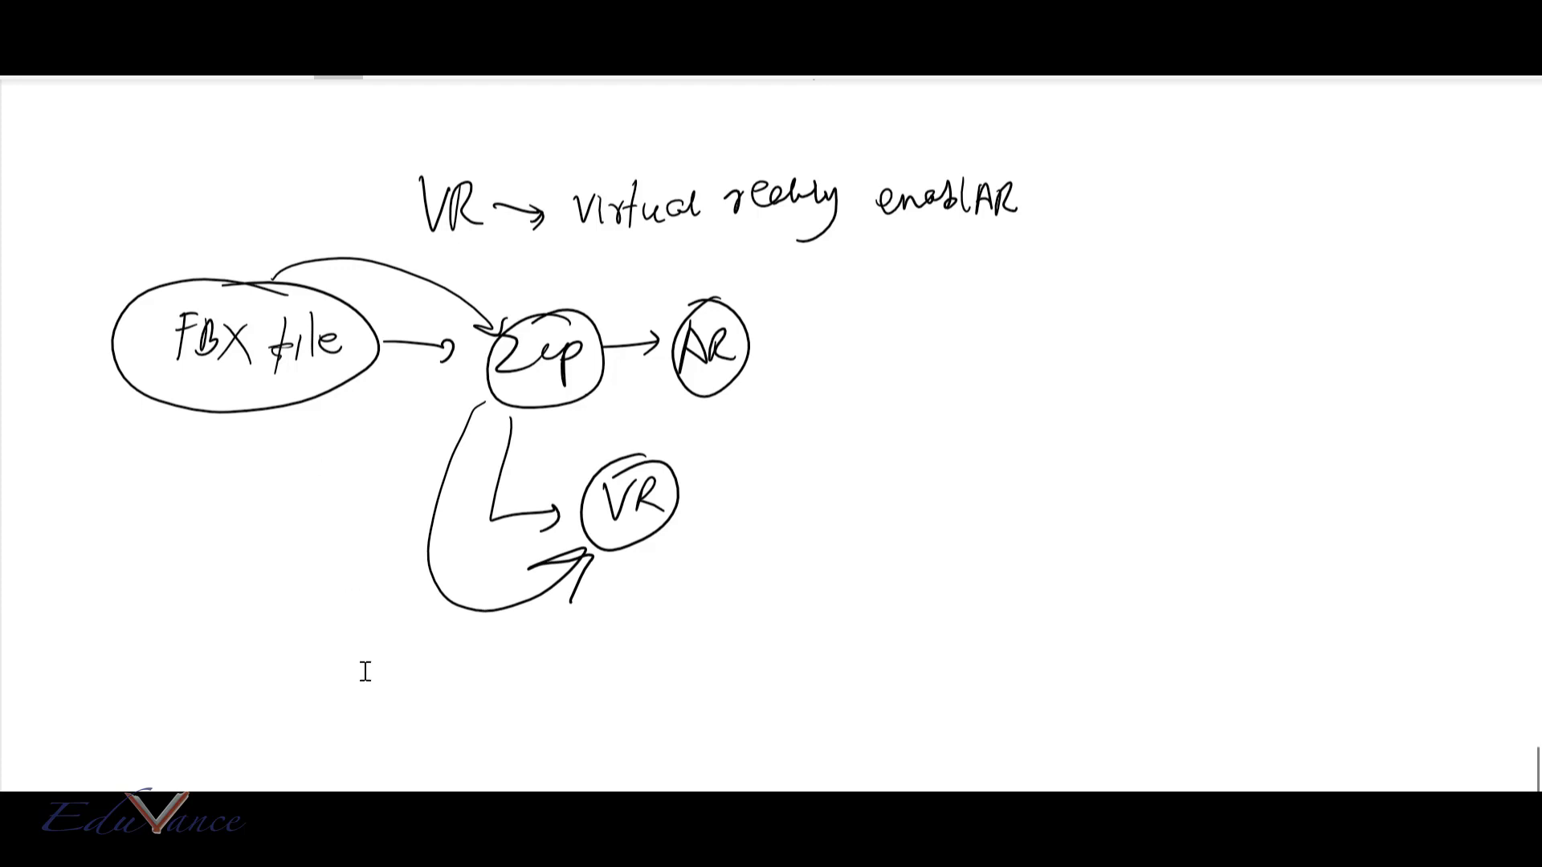
mouse_move(638, 647)
left_mouse_down()
mouse_move(640, 548)
mouse_move(660, 568)
left_mouse_up()
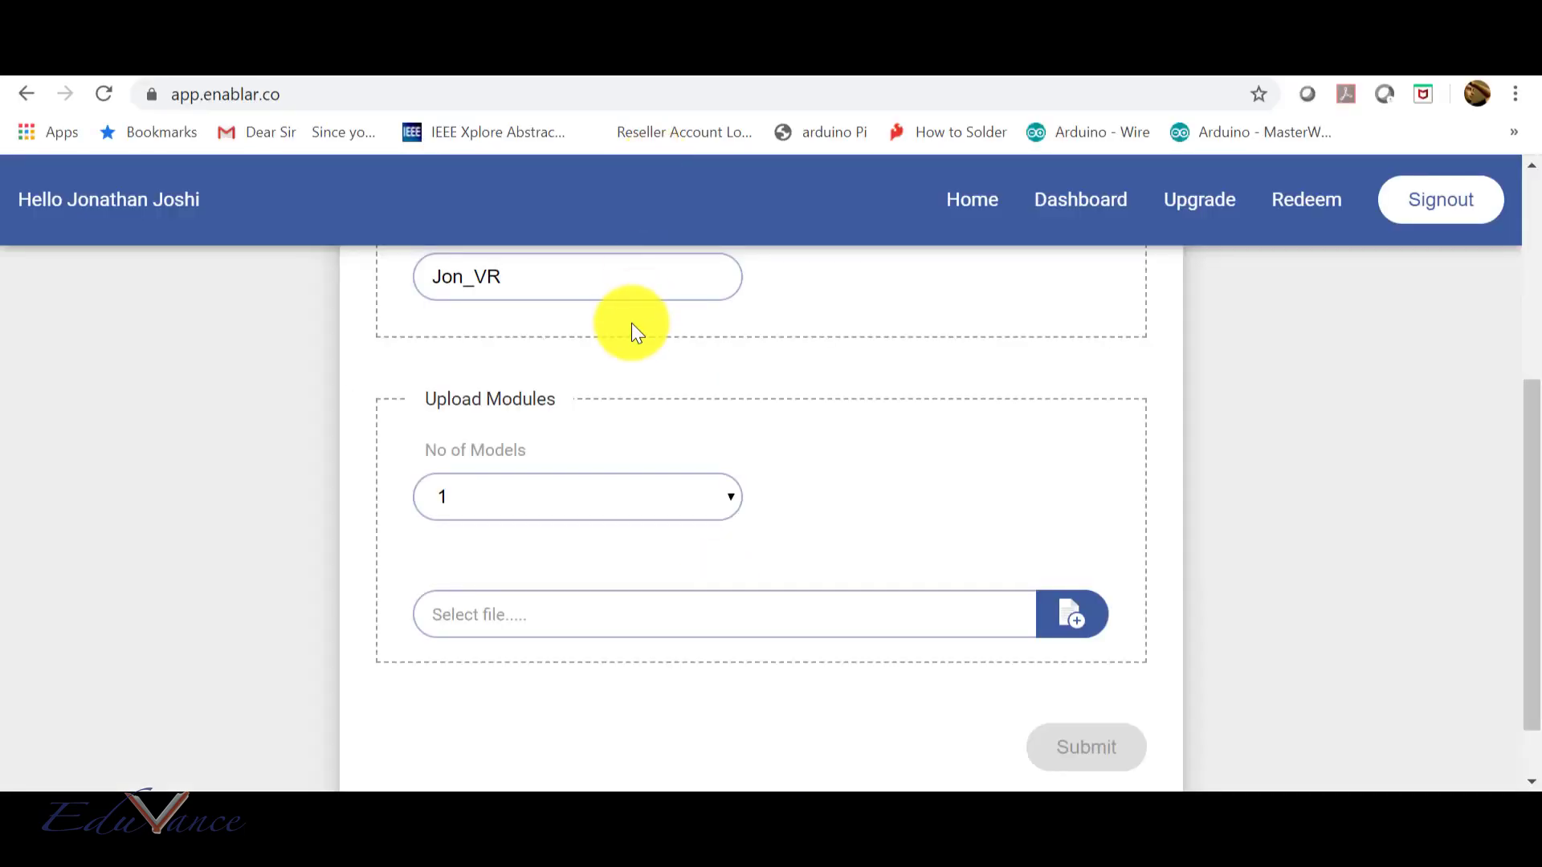
Set the number of models to 2 for the VR application in the enablAR web form.
scroll(630, 324, "up", 2)
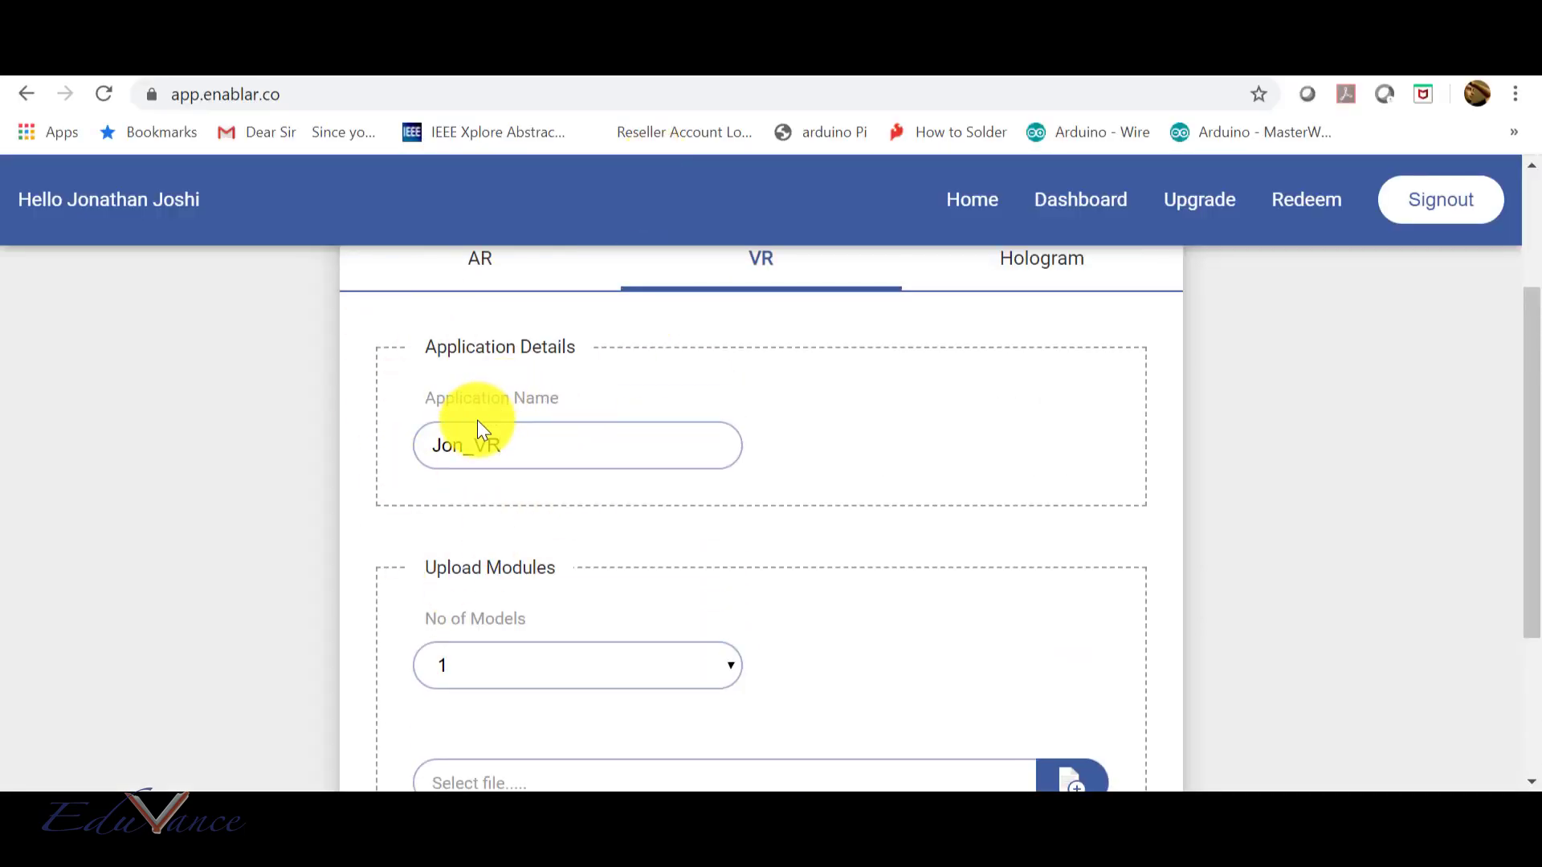
scroll(477, 421, "down", 3)
left_click(485, 423)
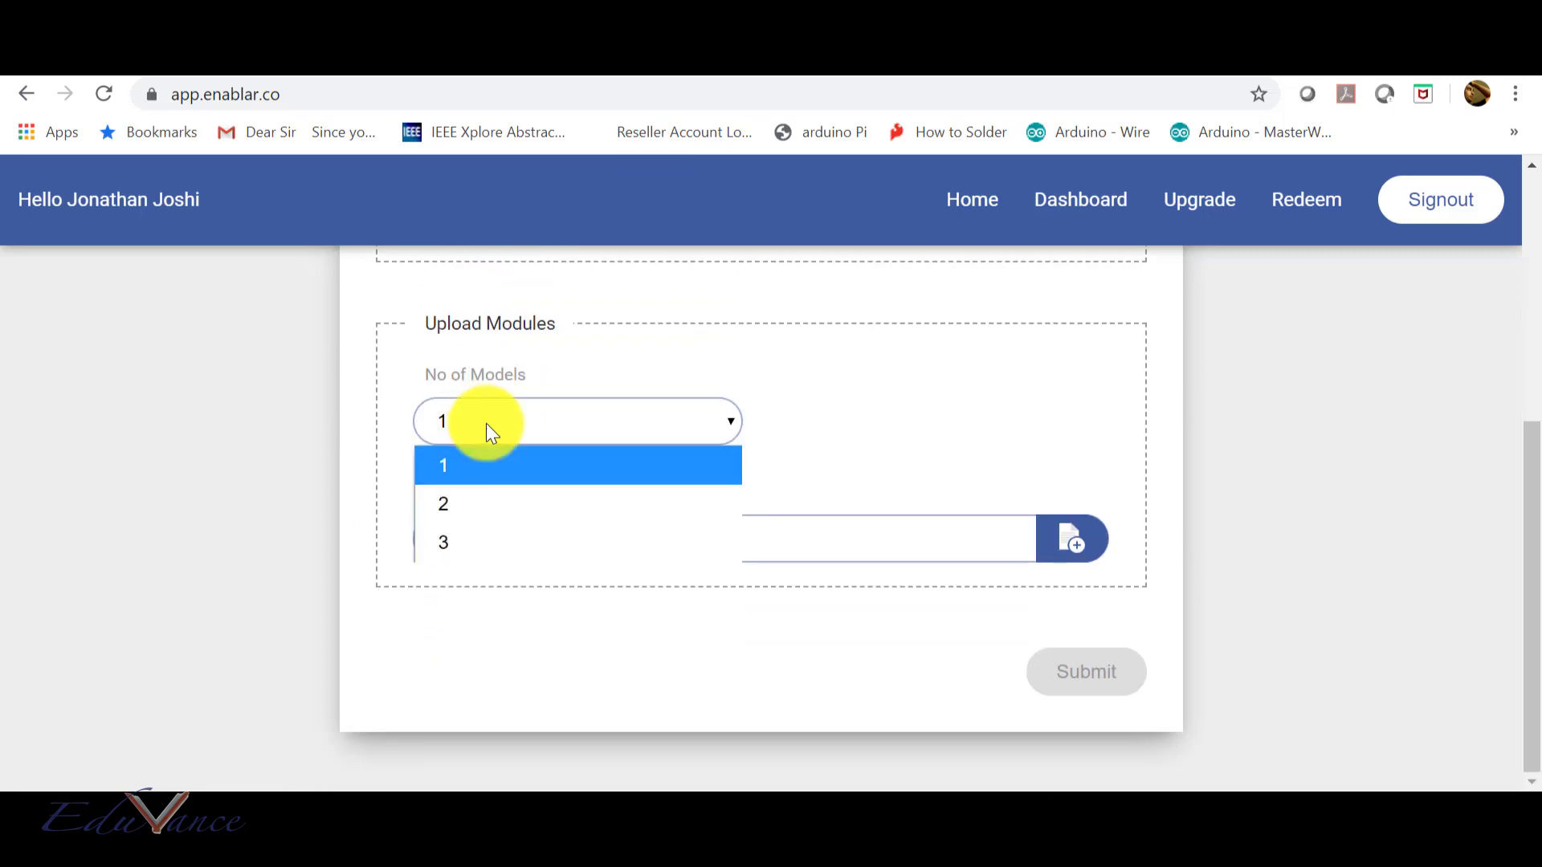
left_click(482, 493)
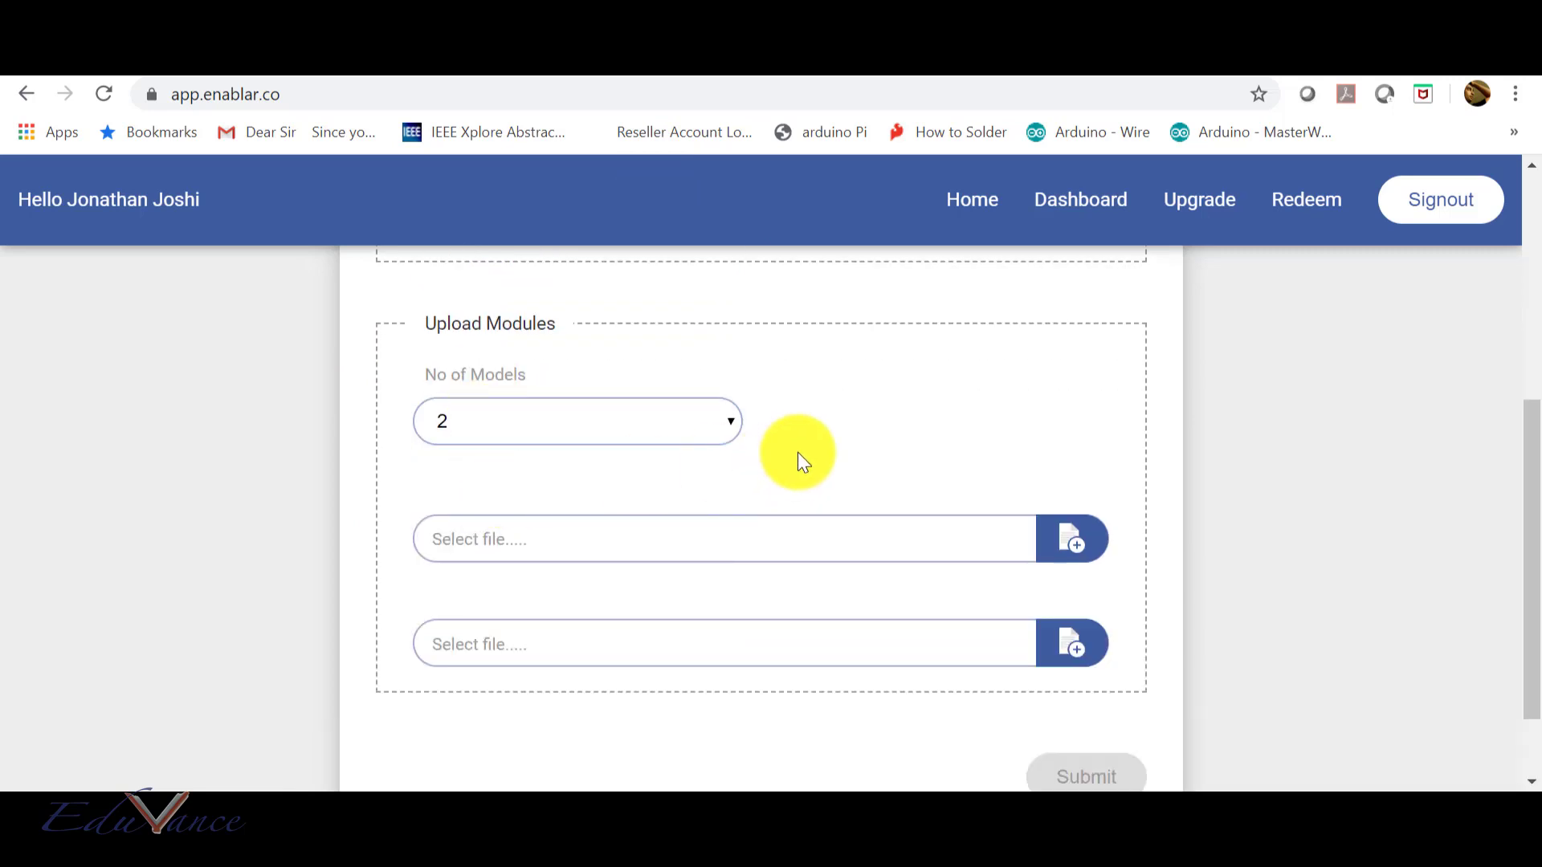
Attach Hand Bones.zip as the first model and Human body.zip as the second model from the Sample models folder.
left_click(1073, 537)
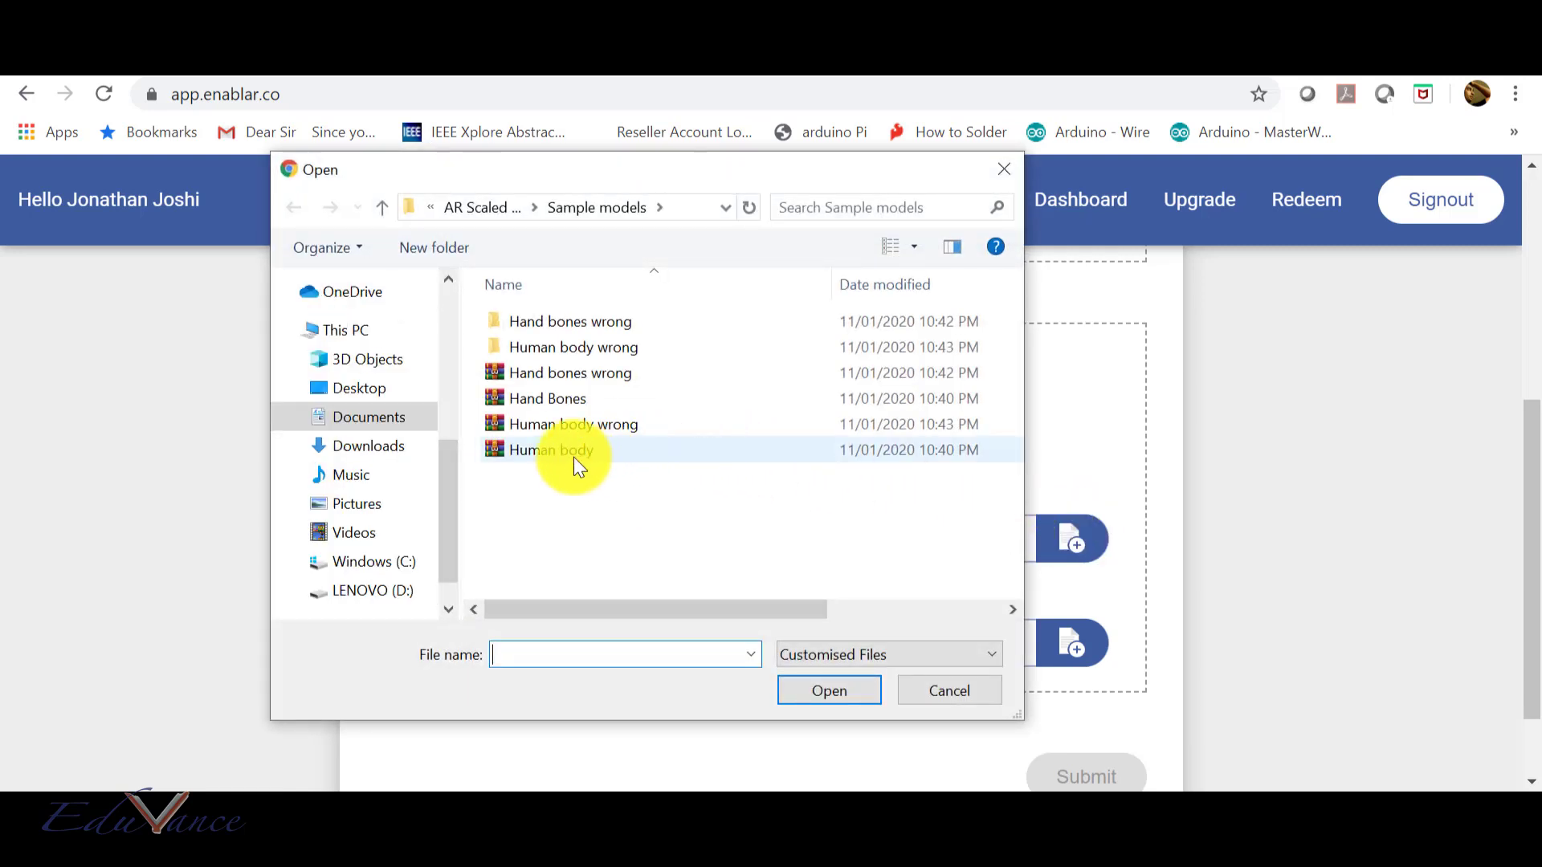
left_click(562, 403)
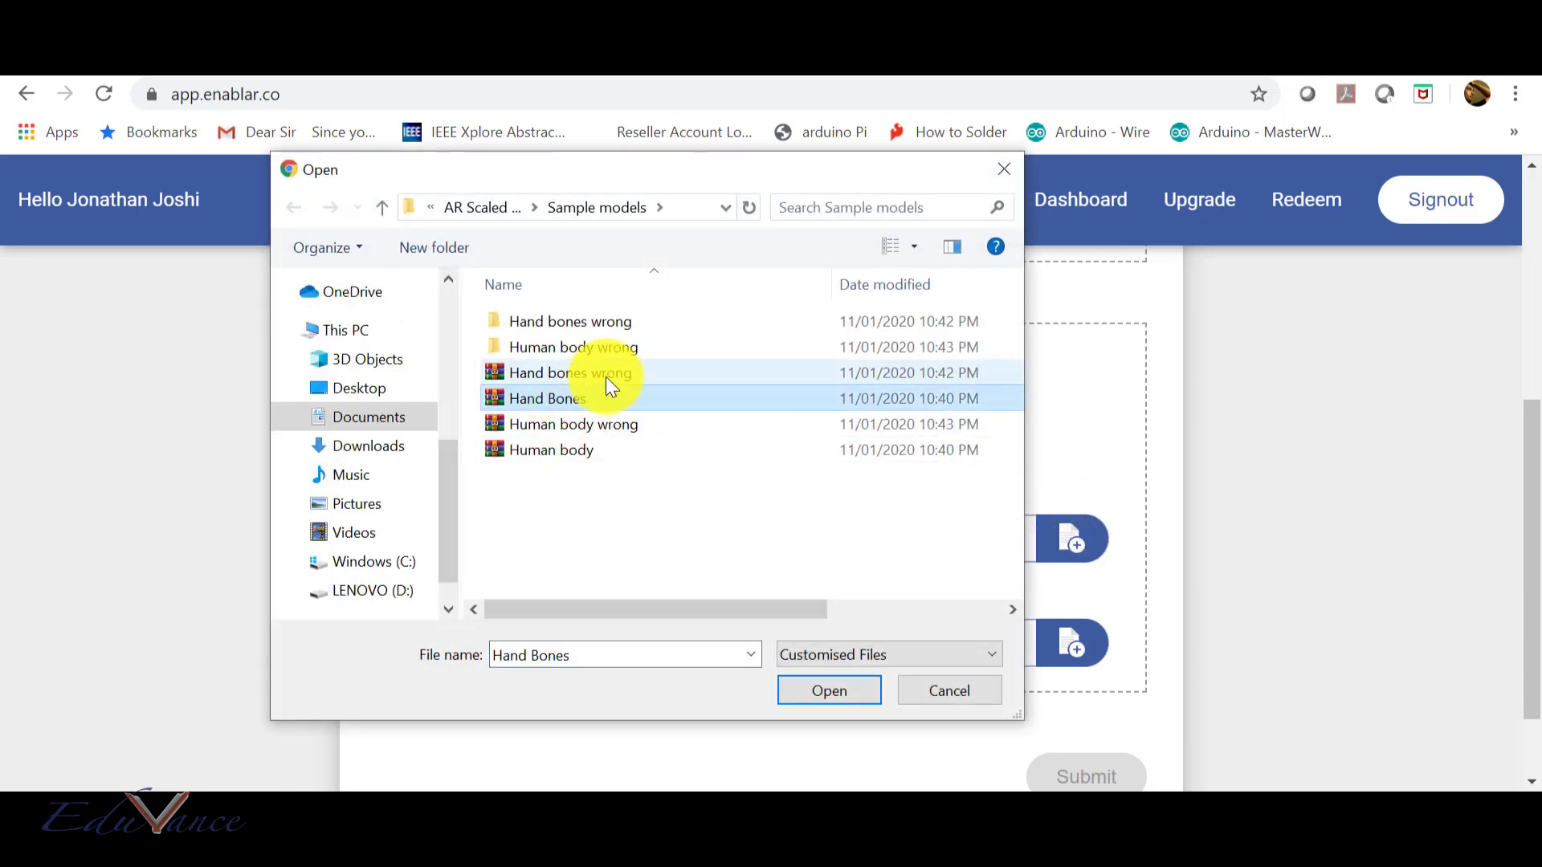
left_click(859, 682)
left_click(1073, 641)
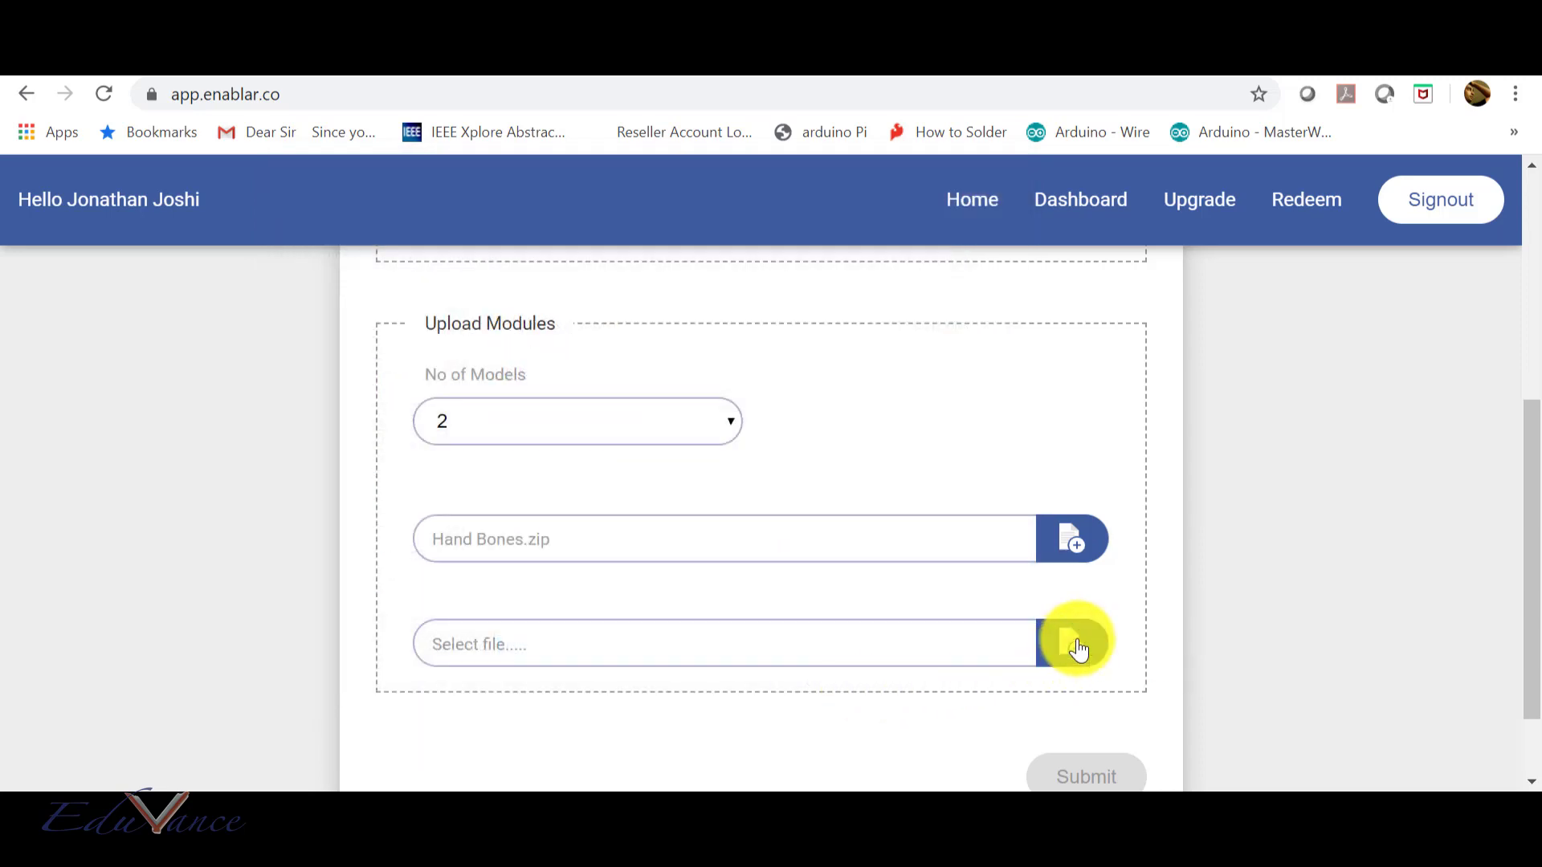
left_click(559, 451)
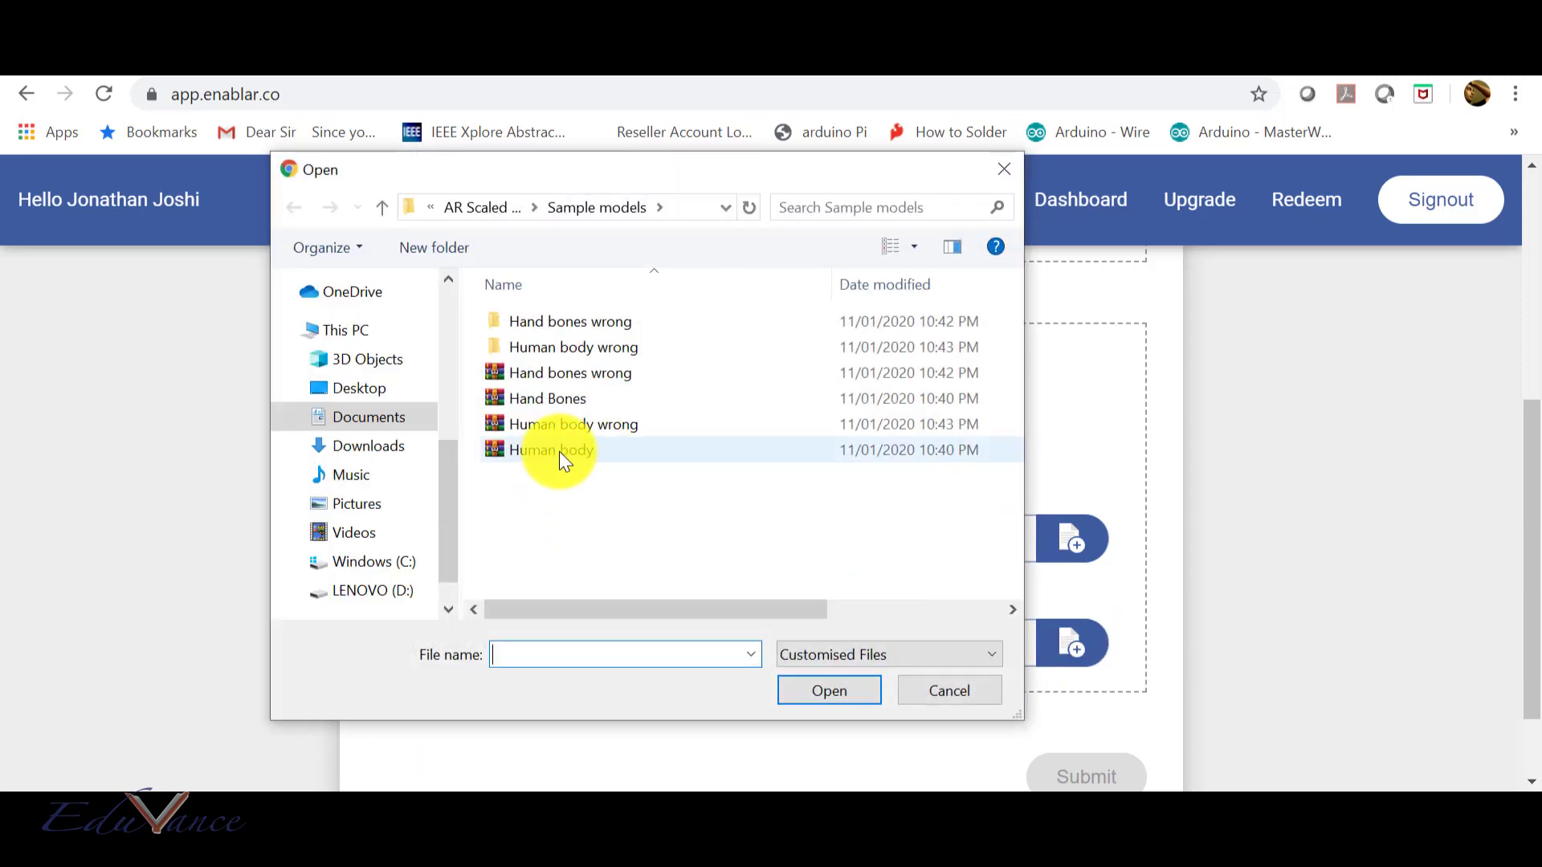
left_click(826, 689)
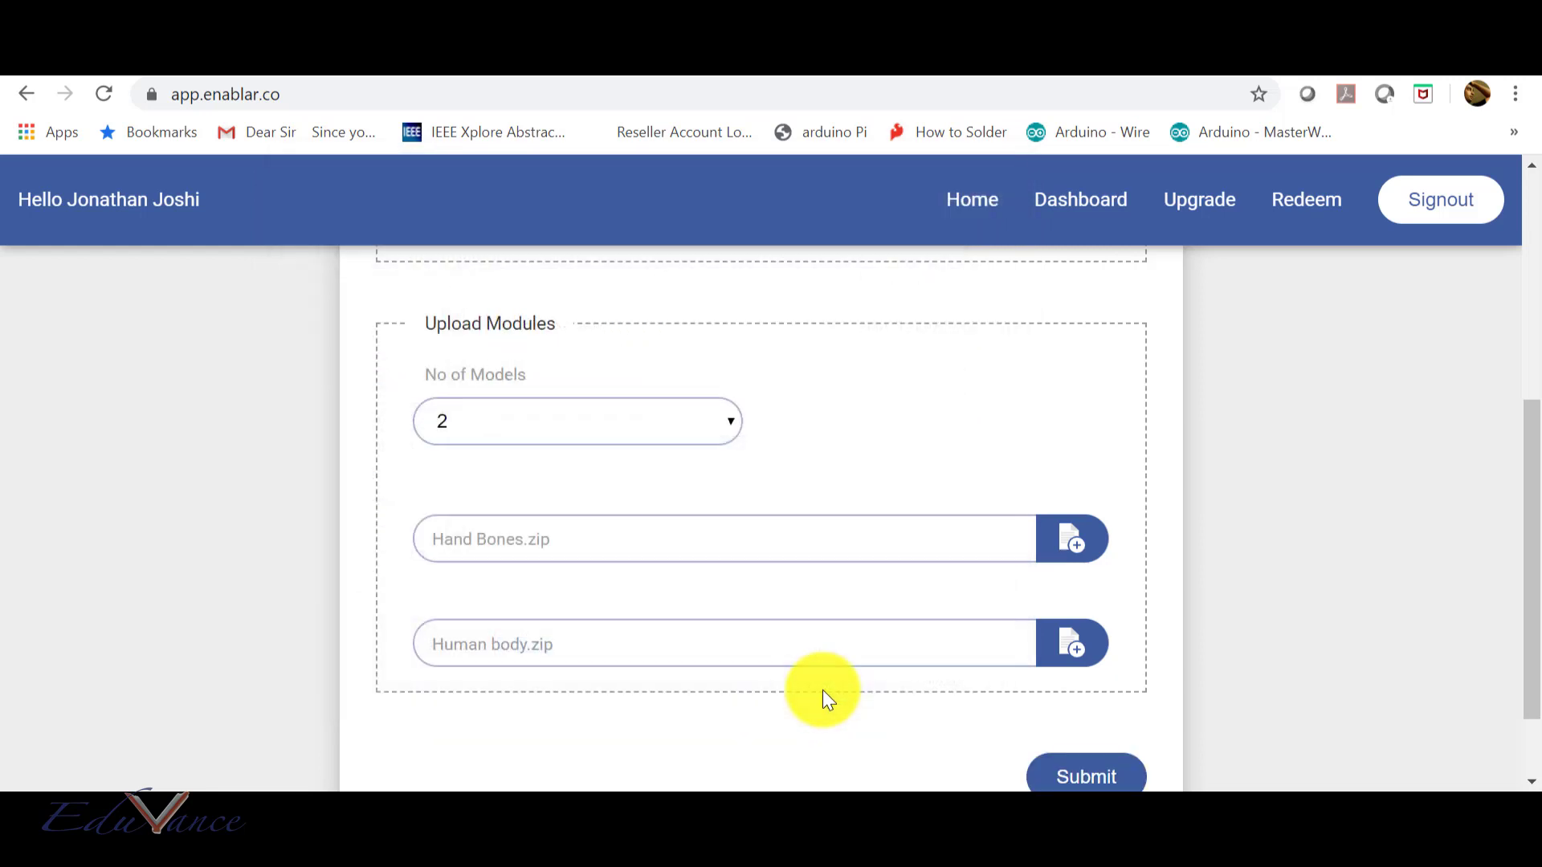
Review the completed VR application form, submit the project and dismiss the upload message.
scroll(822, 691, "down", 2)
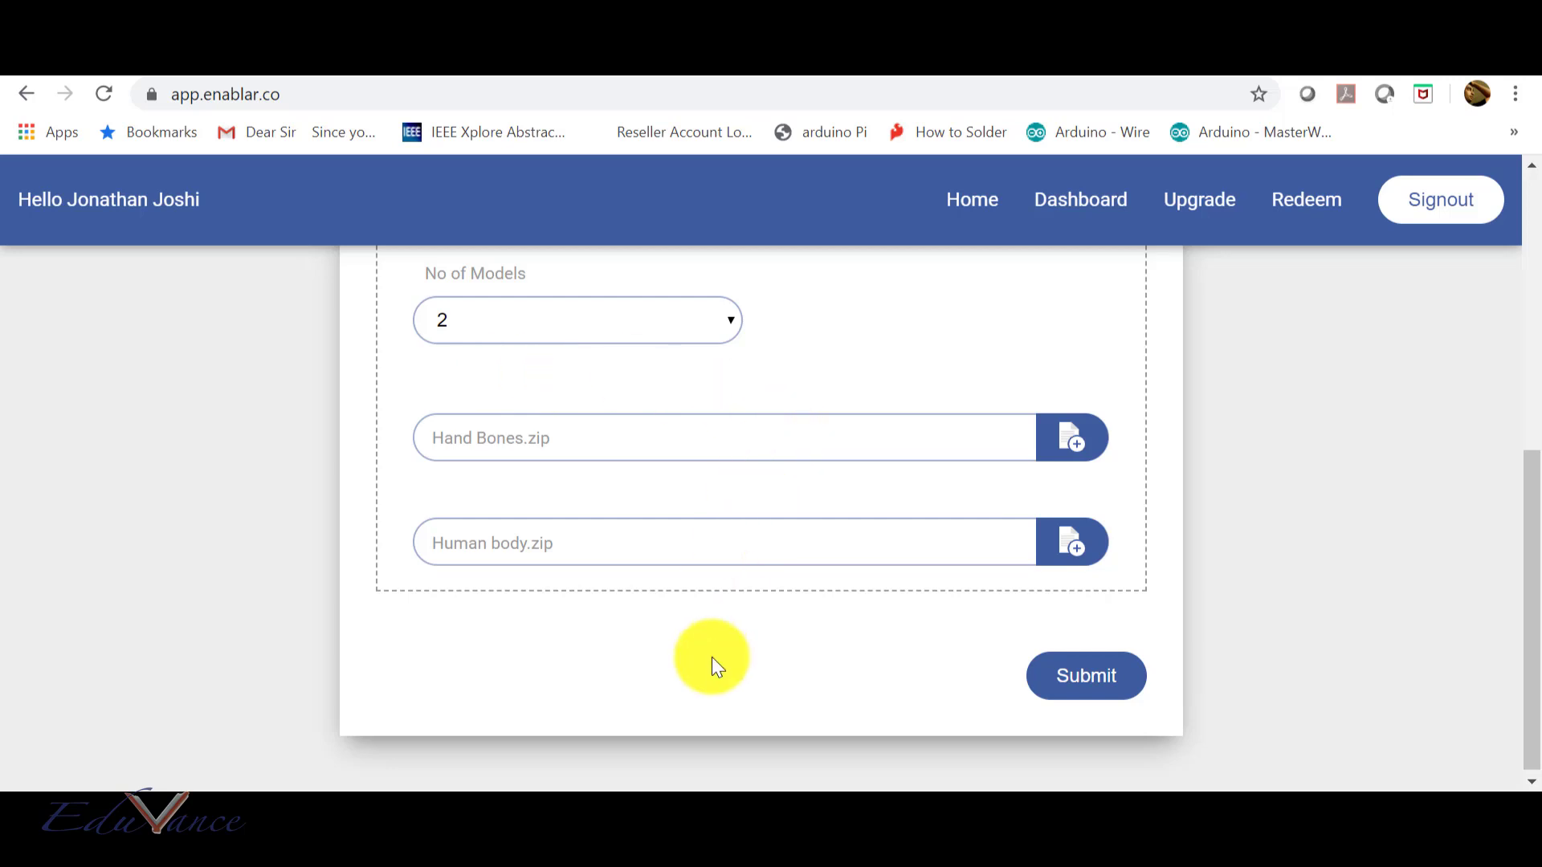
scroll(832, 645, "up", 5)
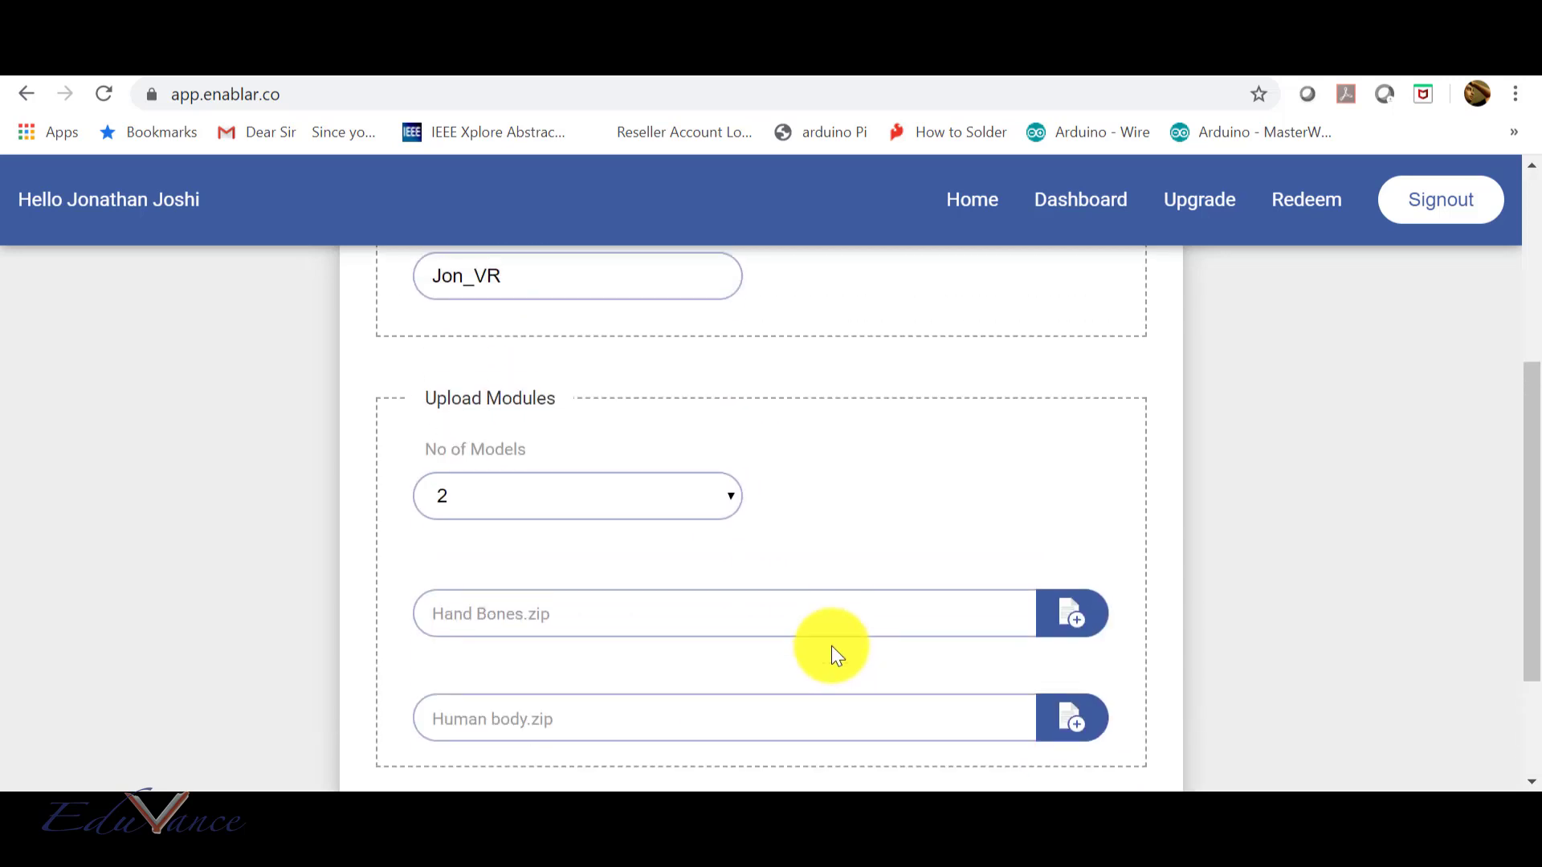
scroll(697, 539, "down", 5)
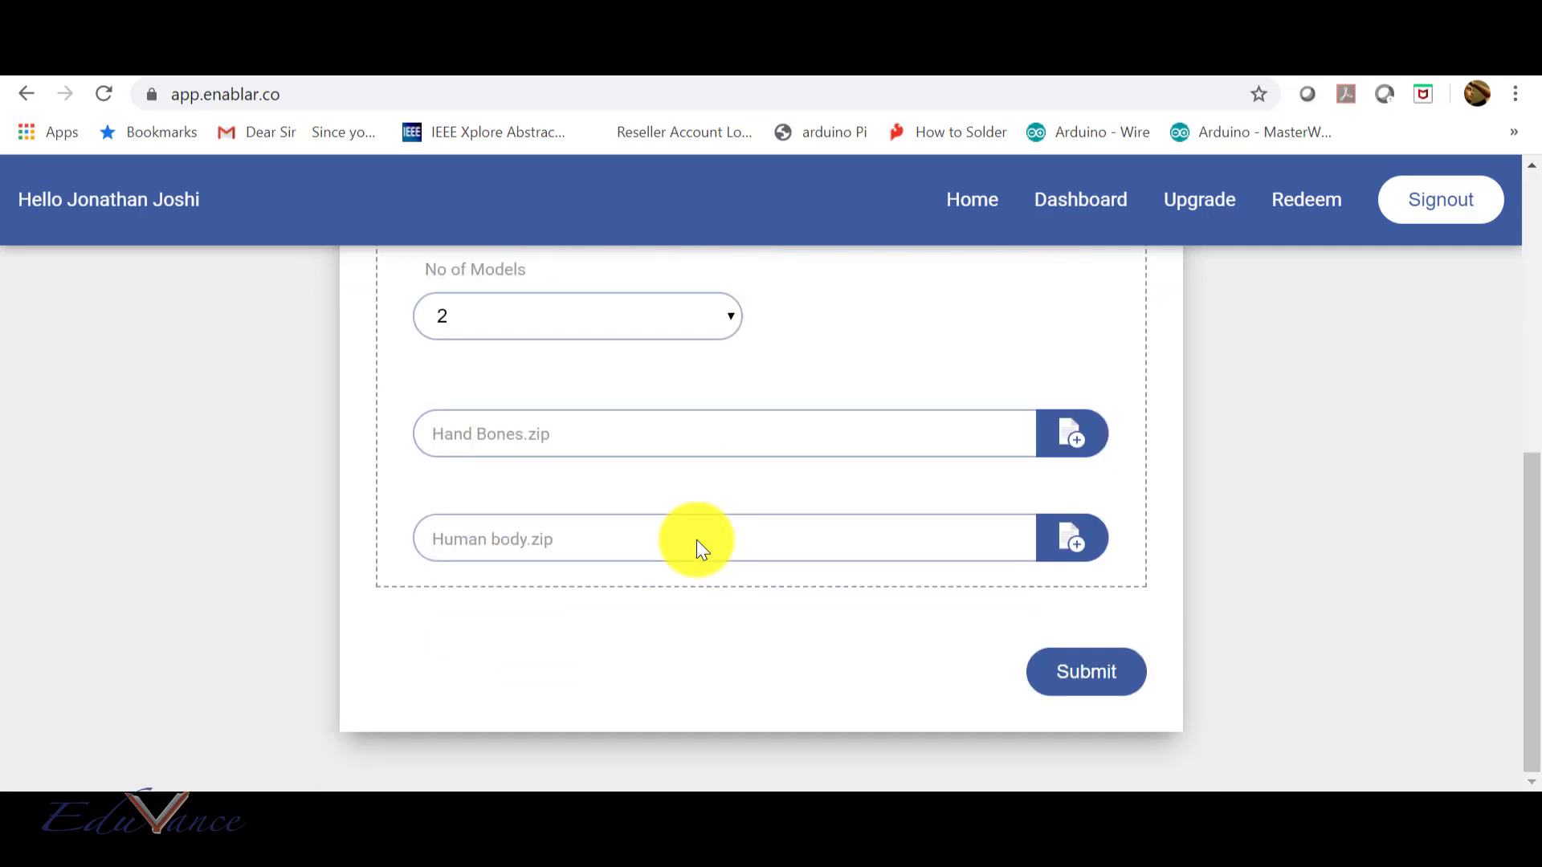
left_click(1049, 675)
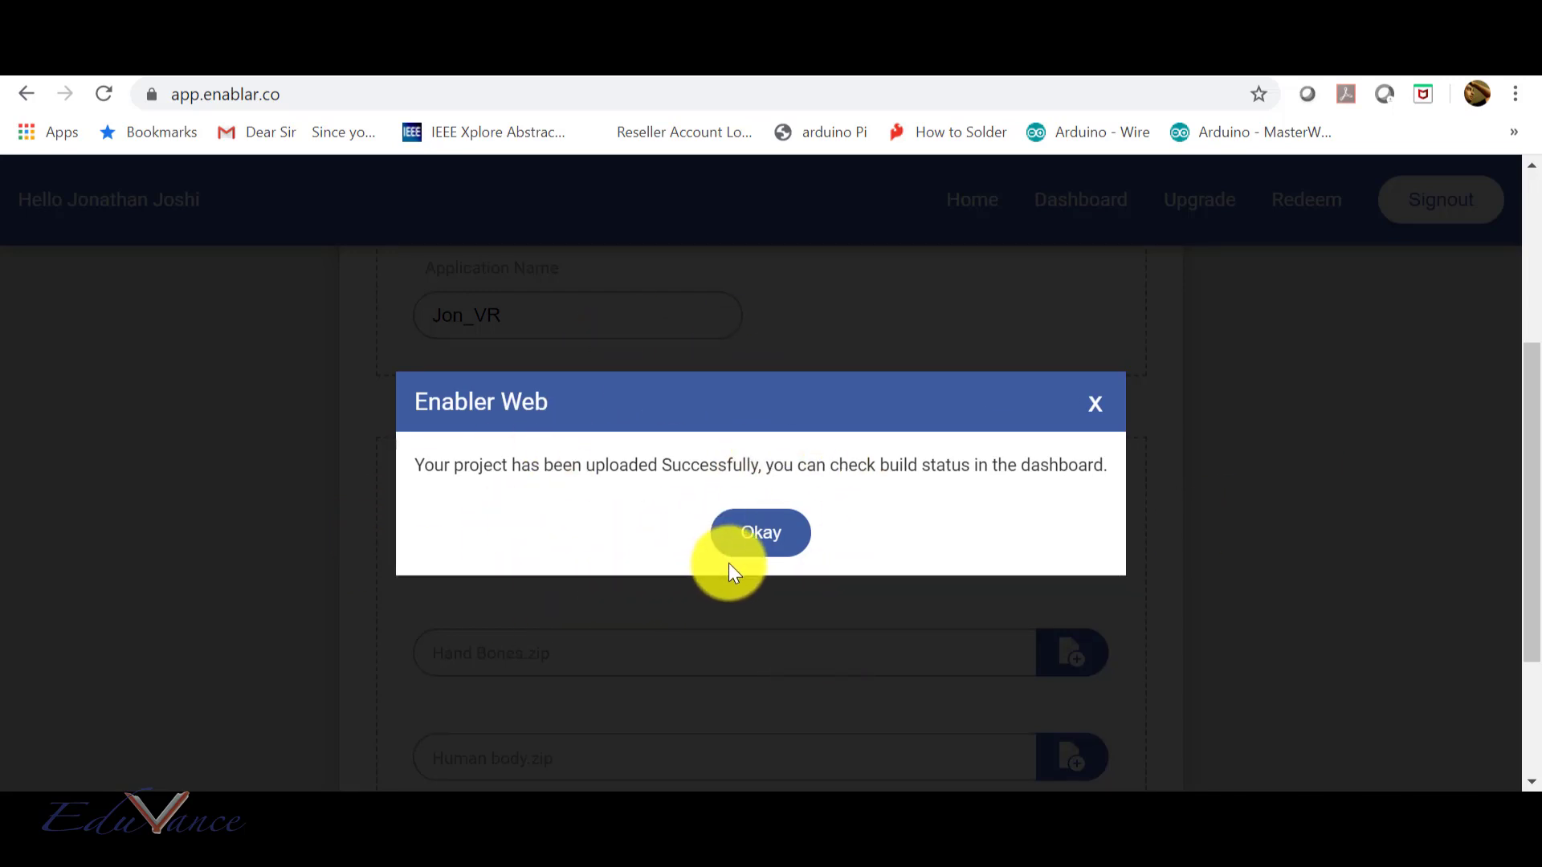
left_click(774, 543)
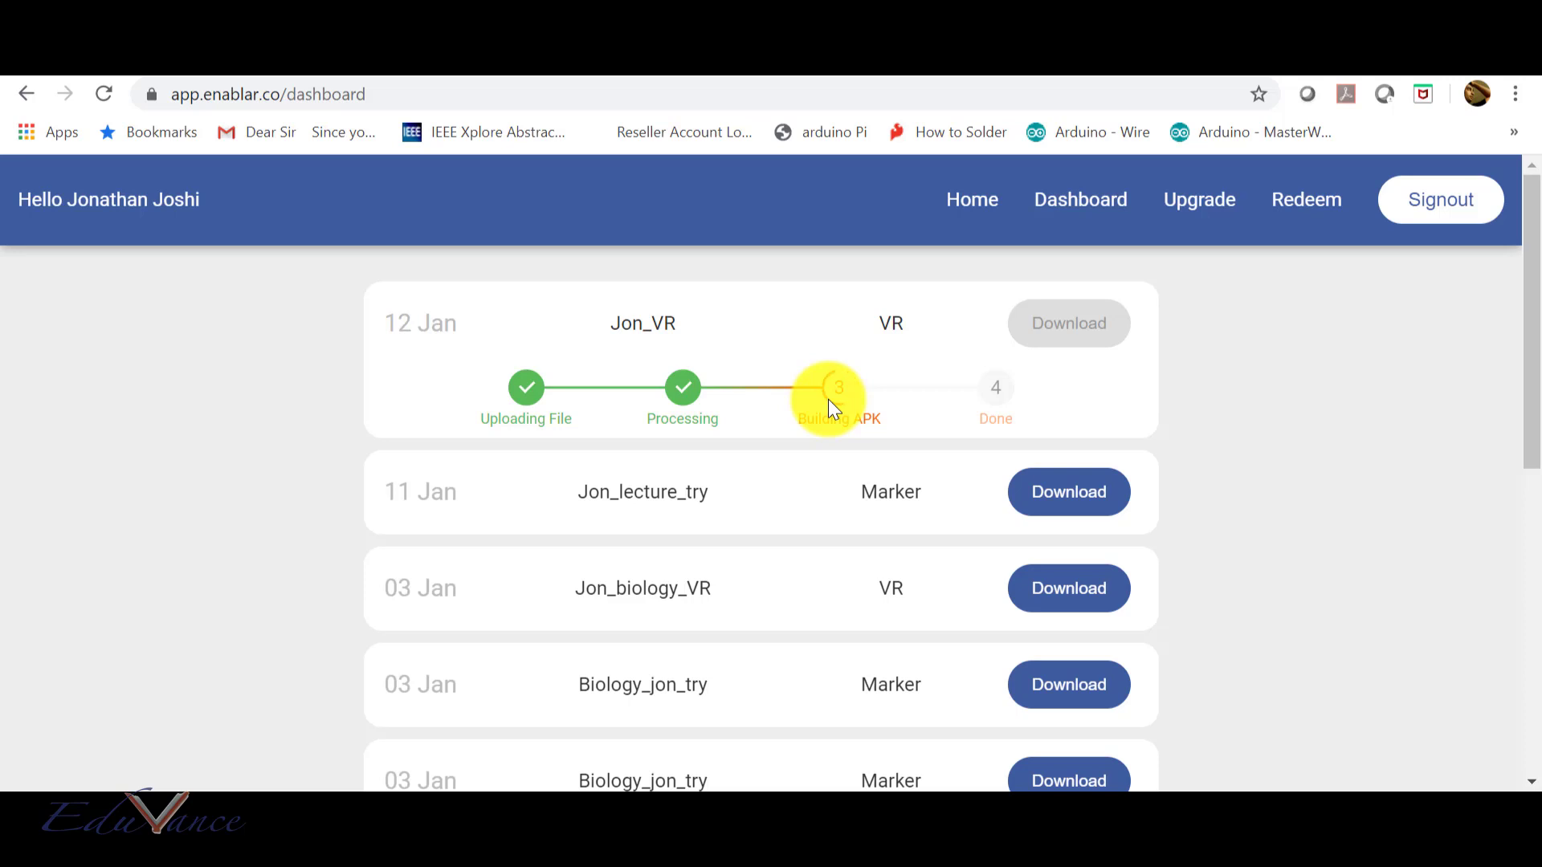
Refresh the dashboard, download the Jon_VR build to the Enablar APKs folder as Jon_VR, and select the saved APK there.
left_click(103, 100)
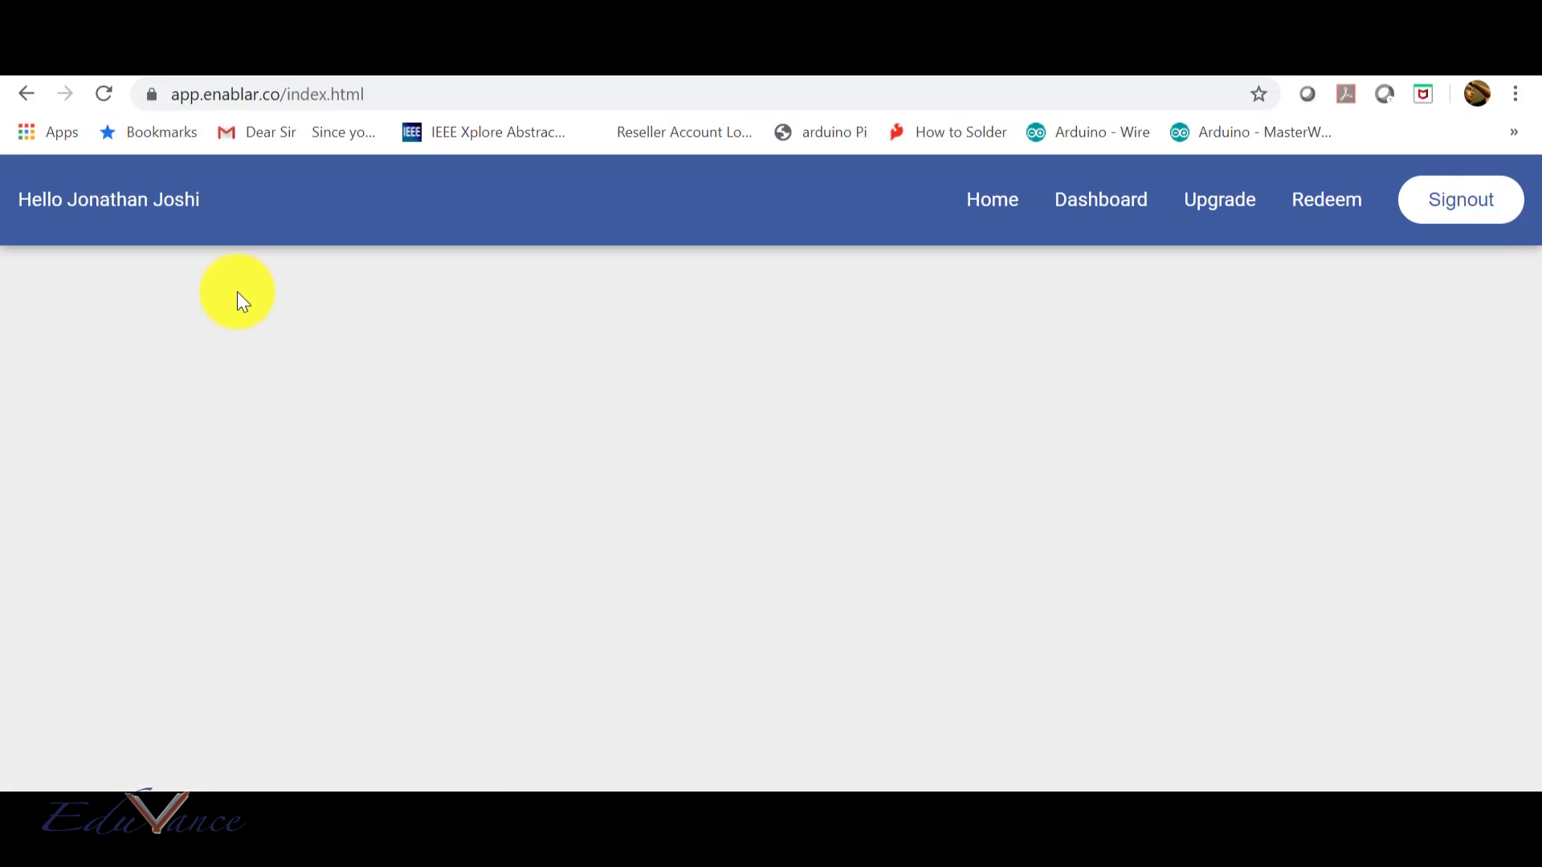
left_click(1106, 204)
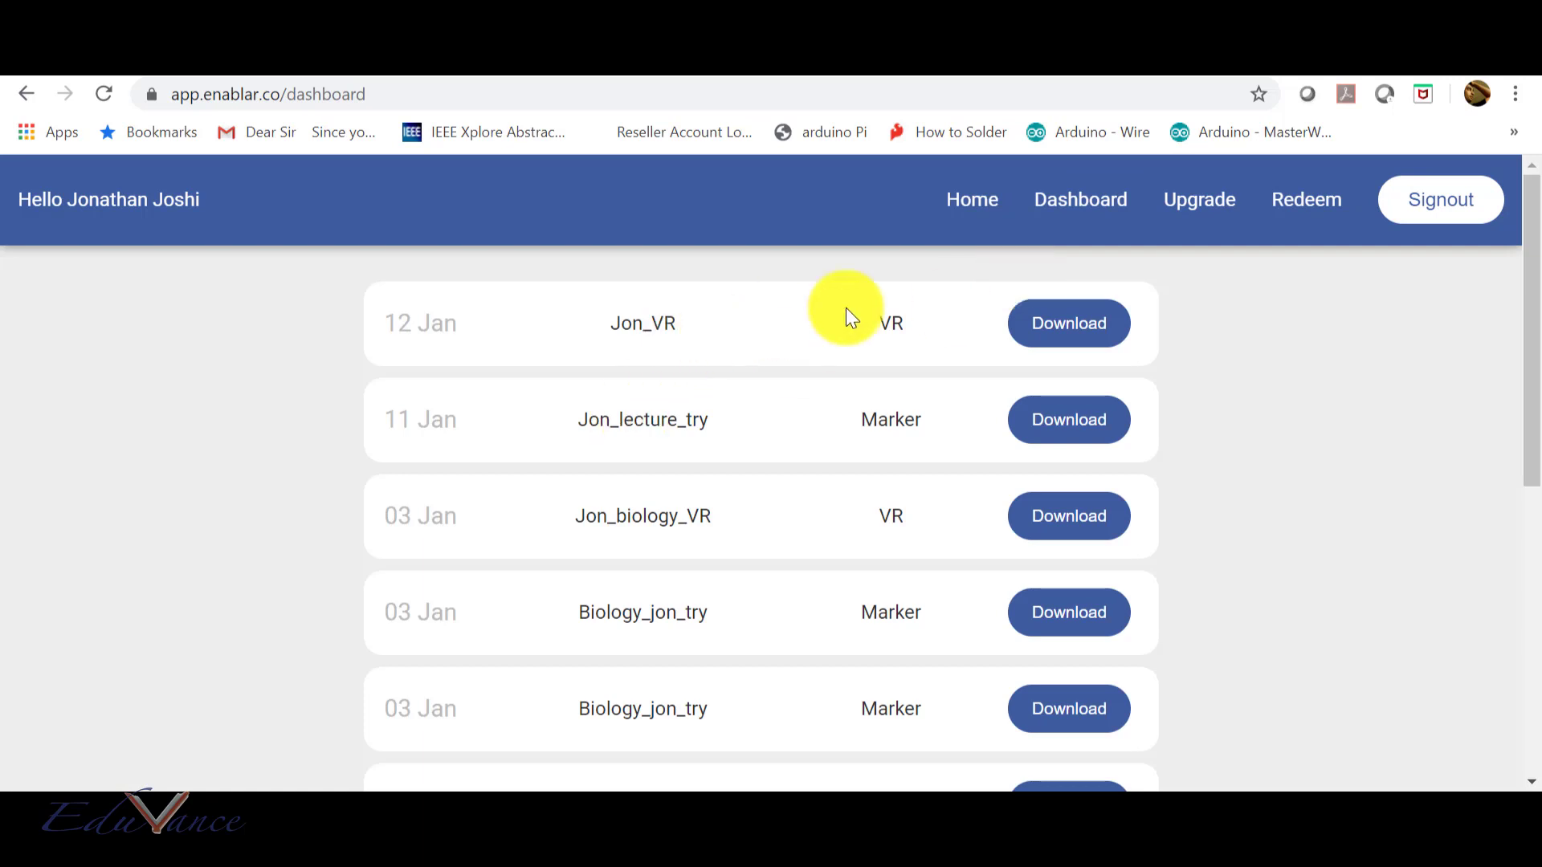
left_click(1056, 331)
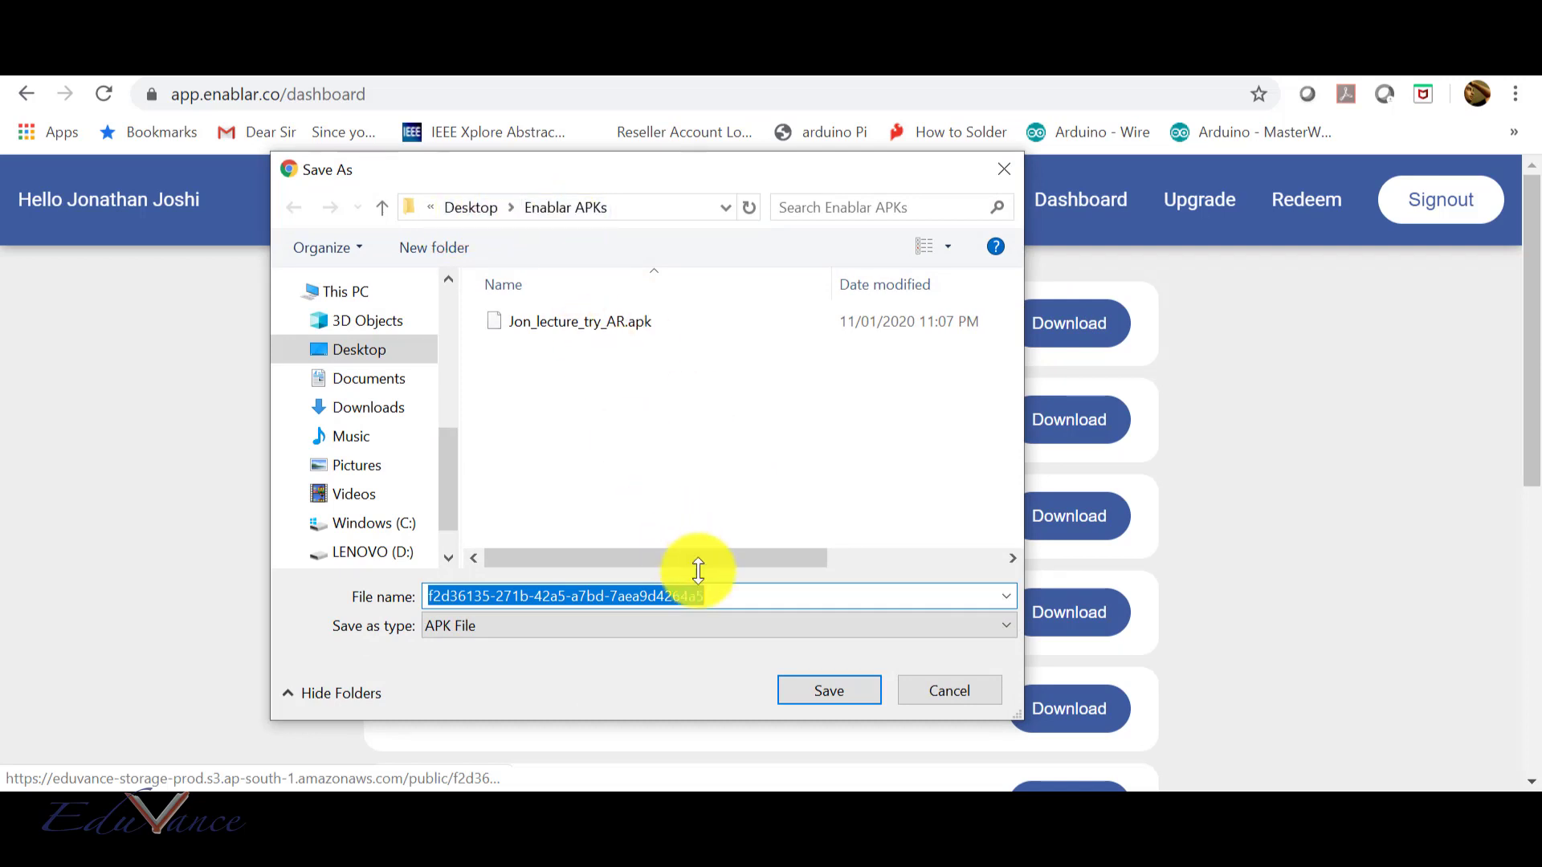
left_click_drag(733, 595, 389, 556)
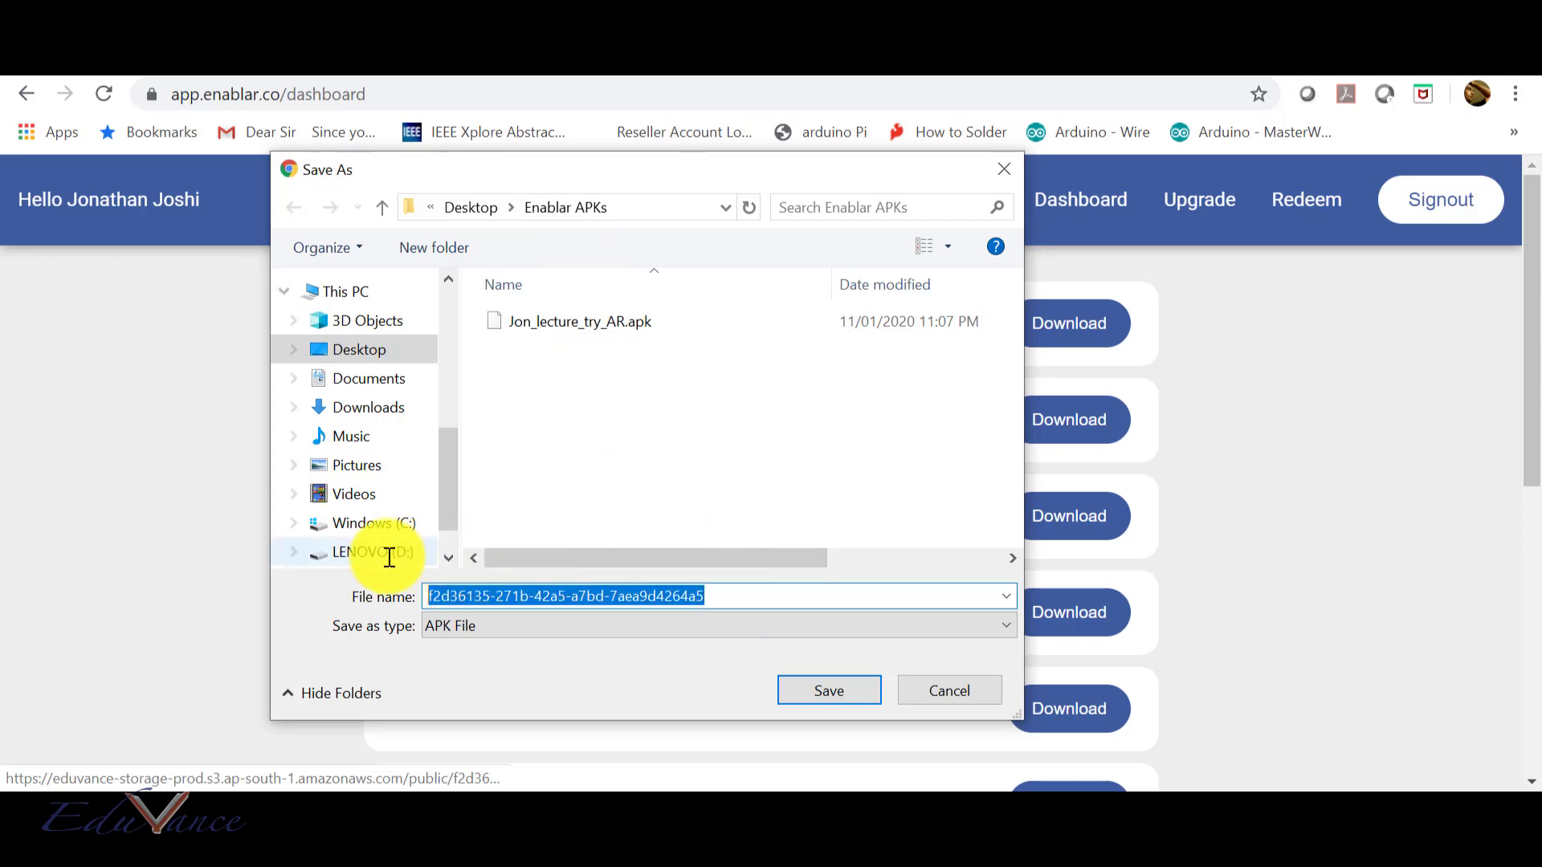
type("Jon")
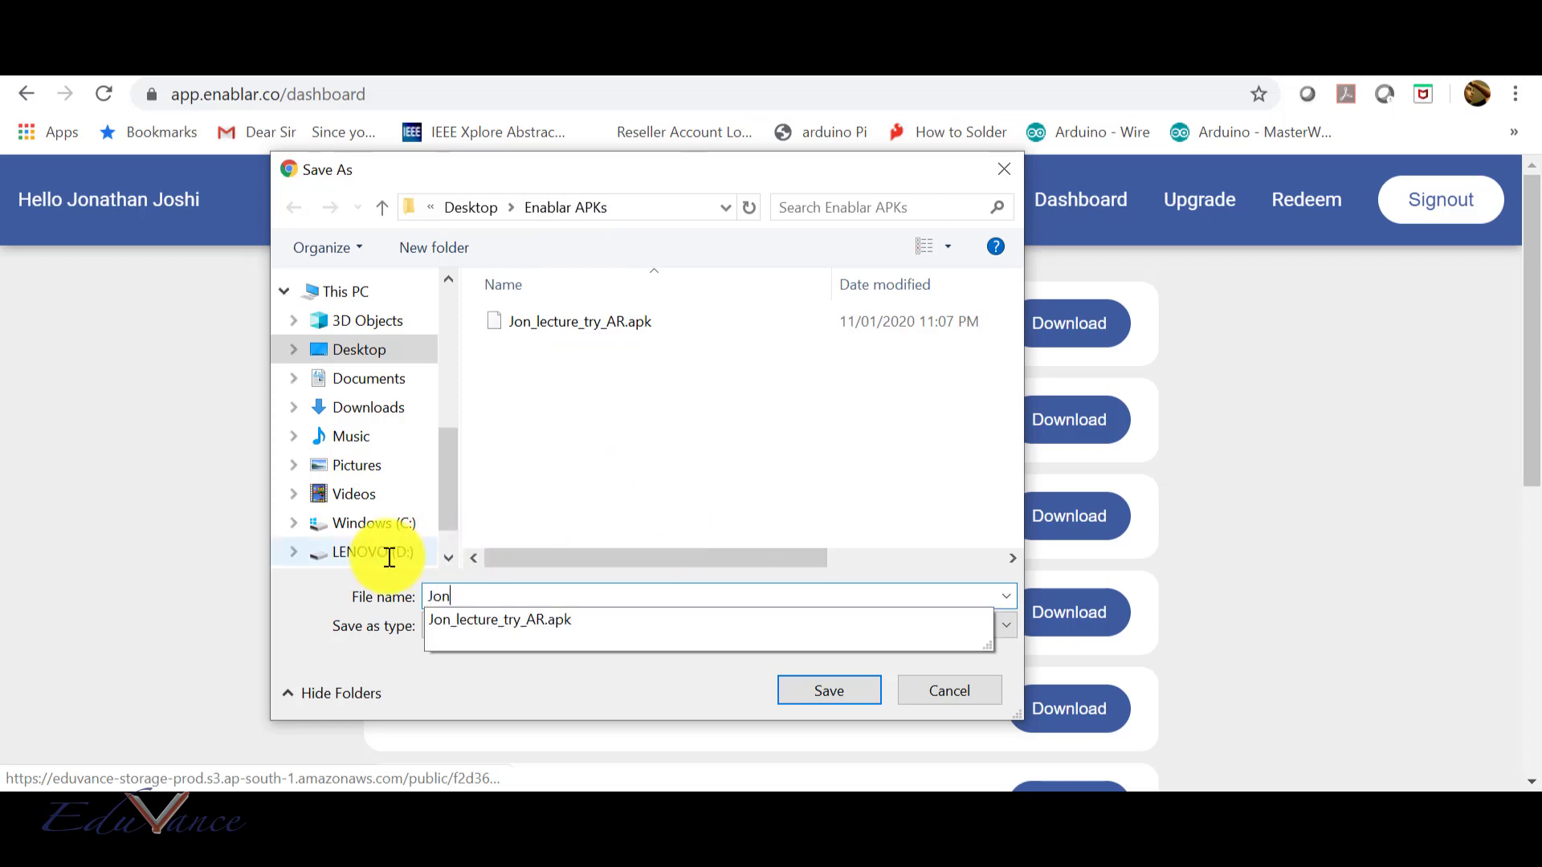
type("_VR")
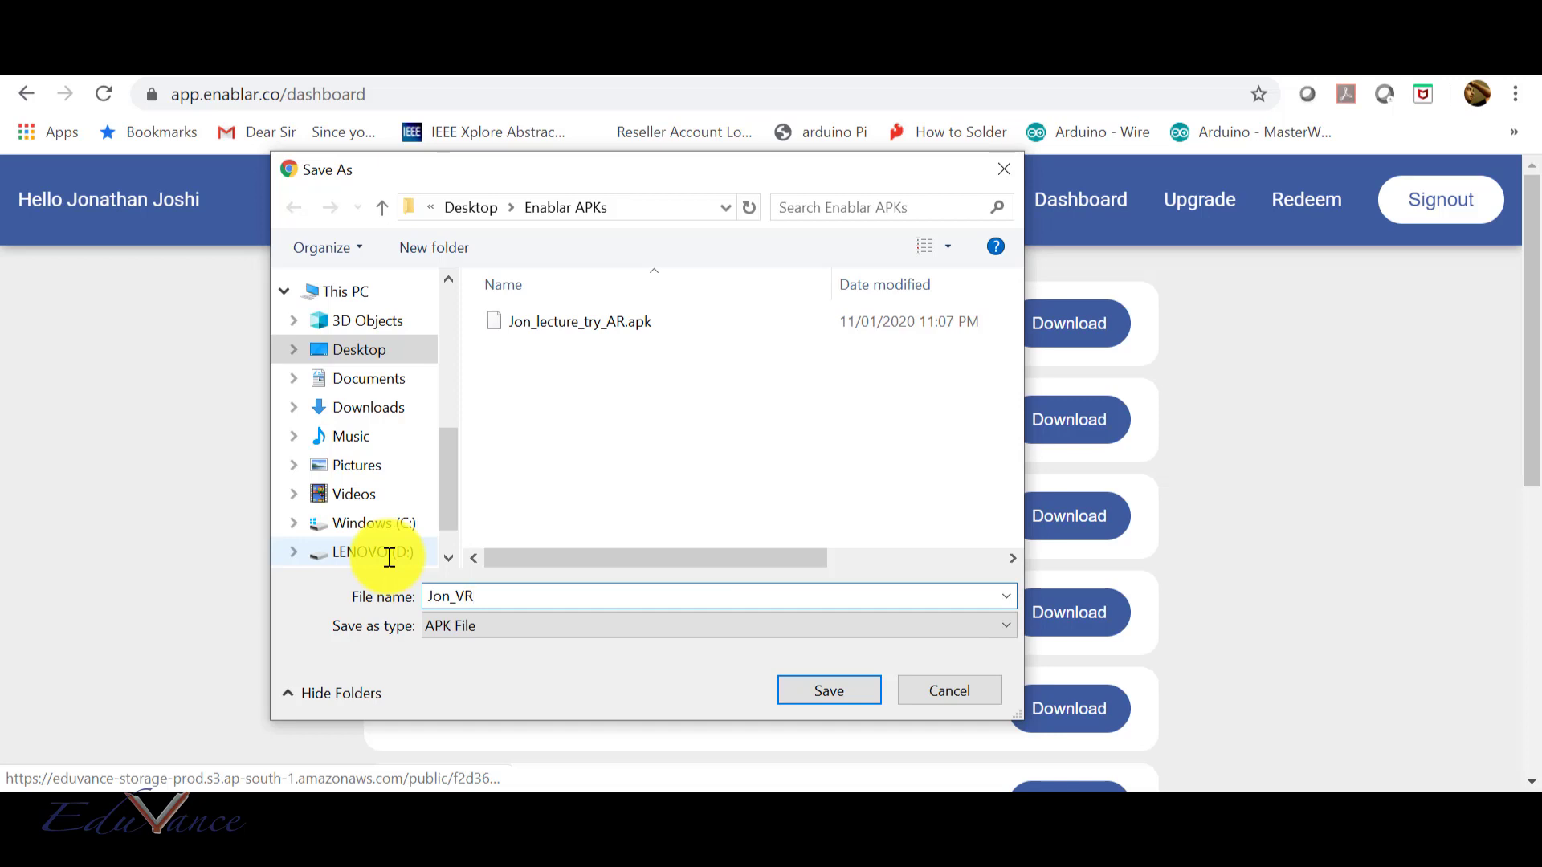
left_click(815, 696)
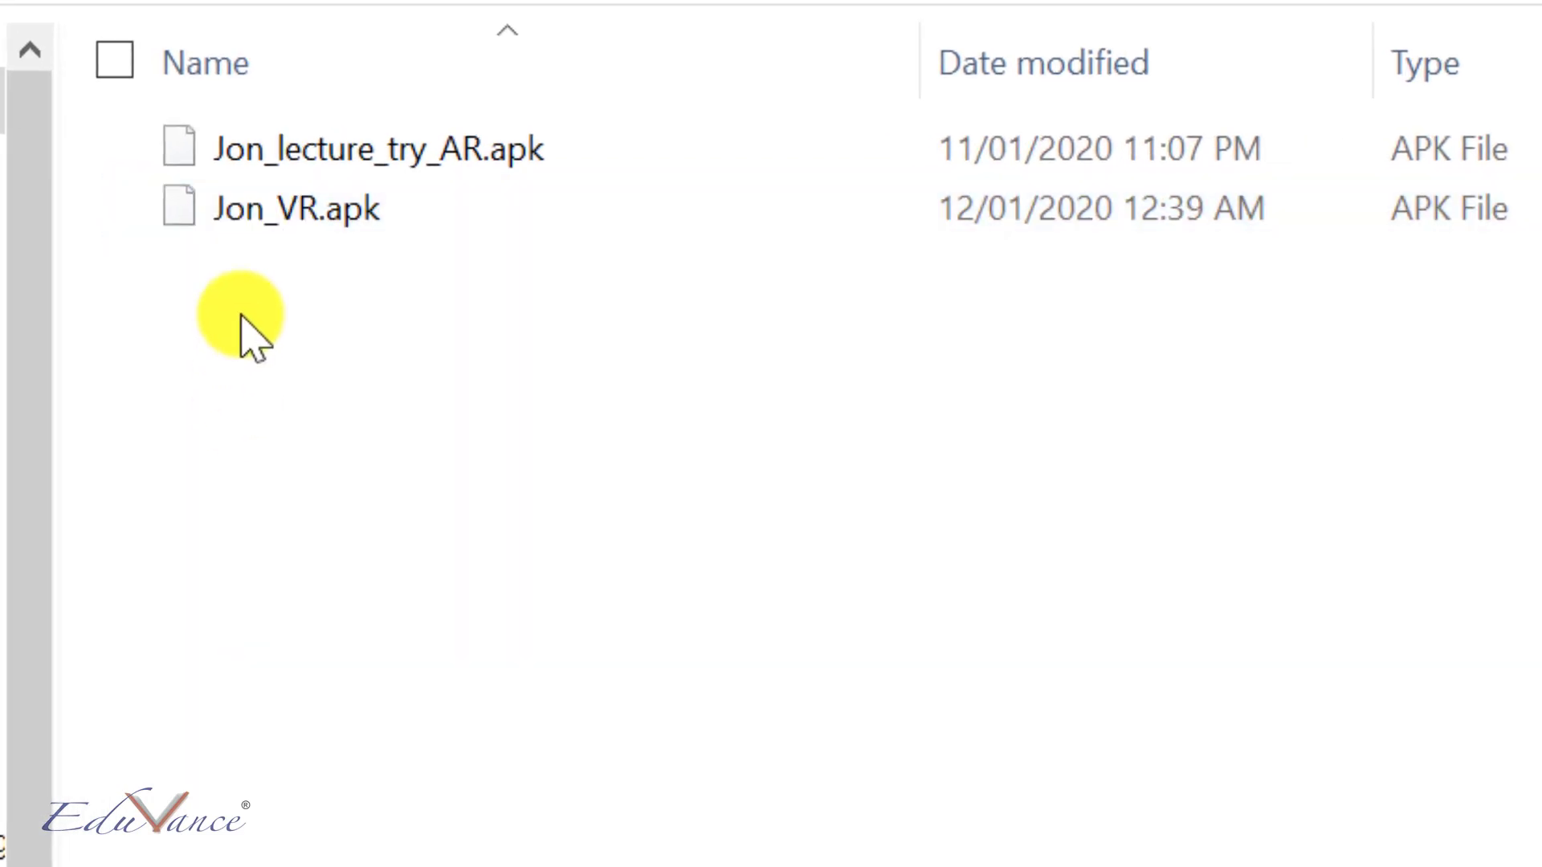
left_click(273, 222)
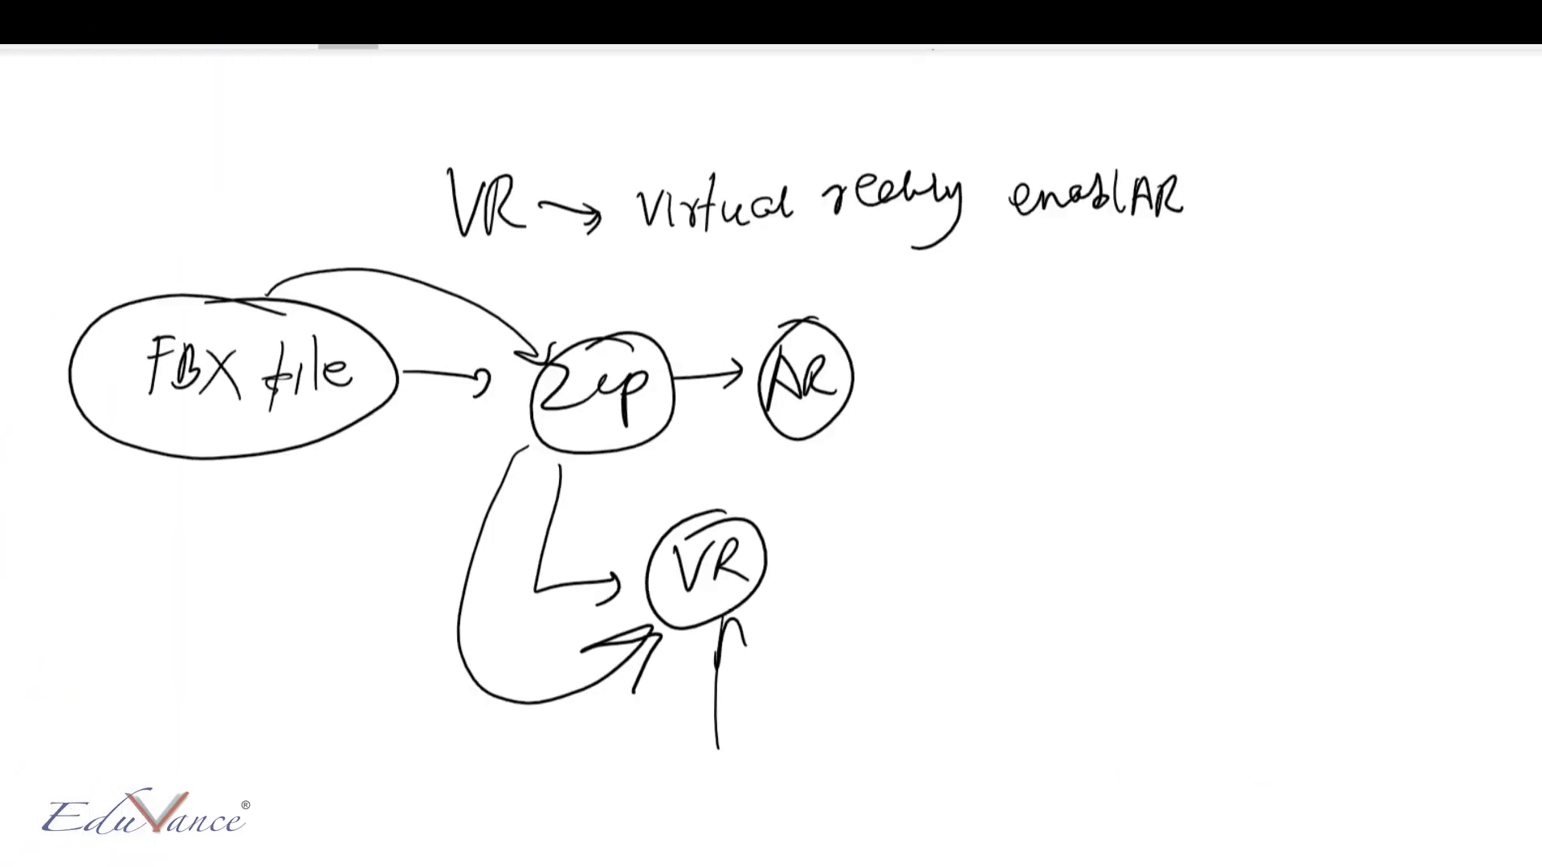
scroll(771, 434, "down", 6)
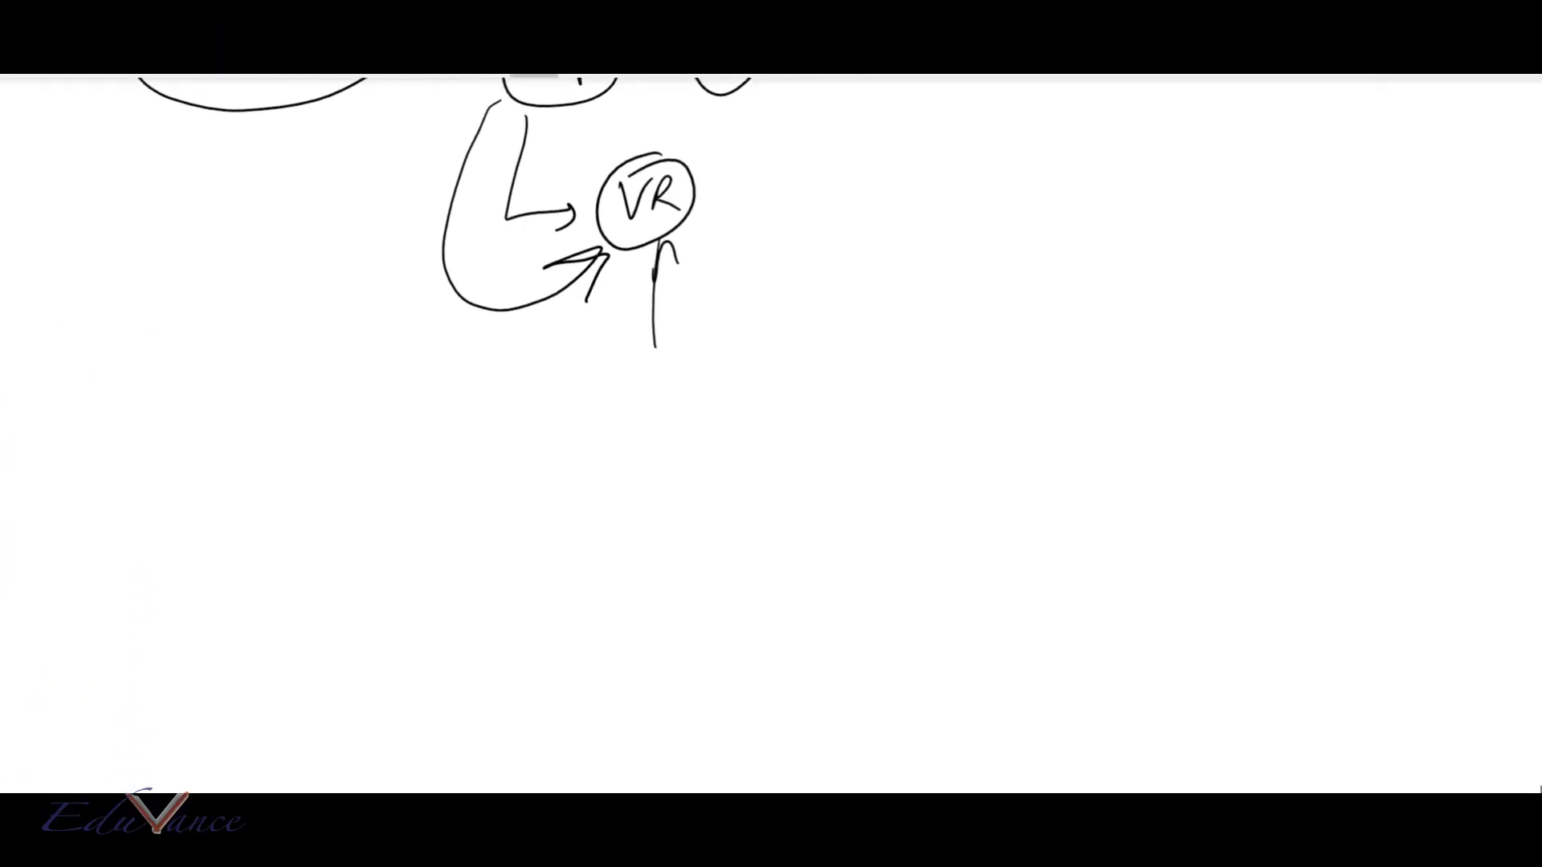
scroll(771, 433, "up", 3)
scroll(771, 434, "up", 2)
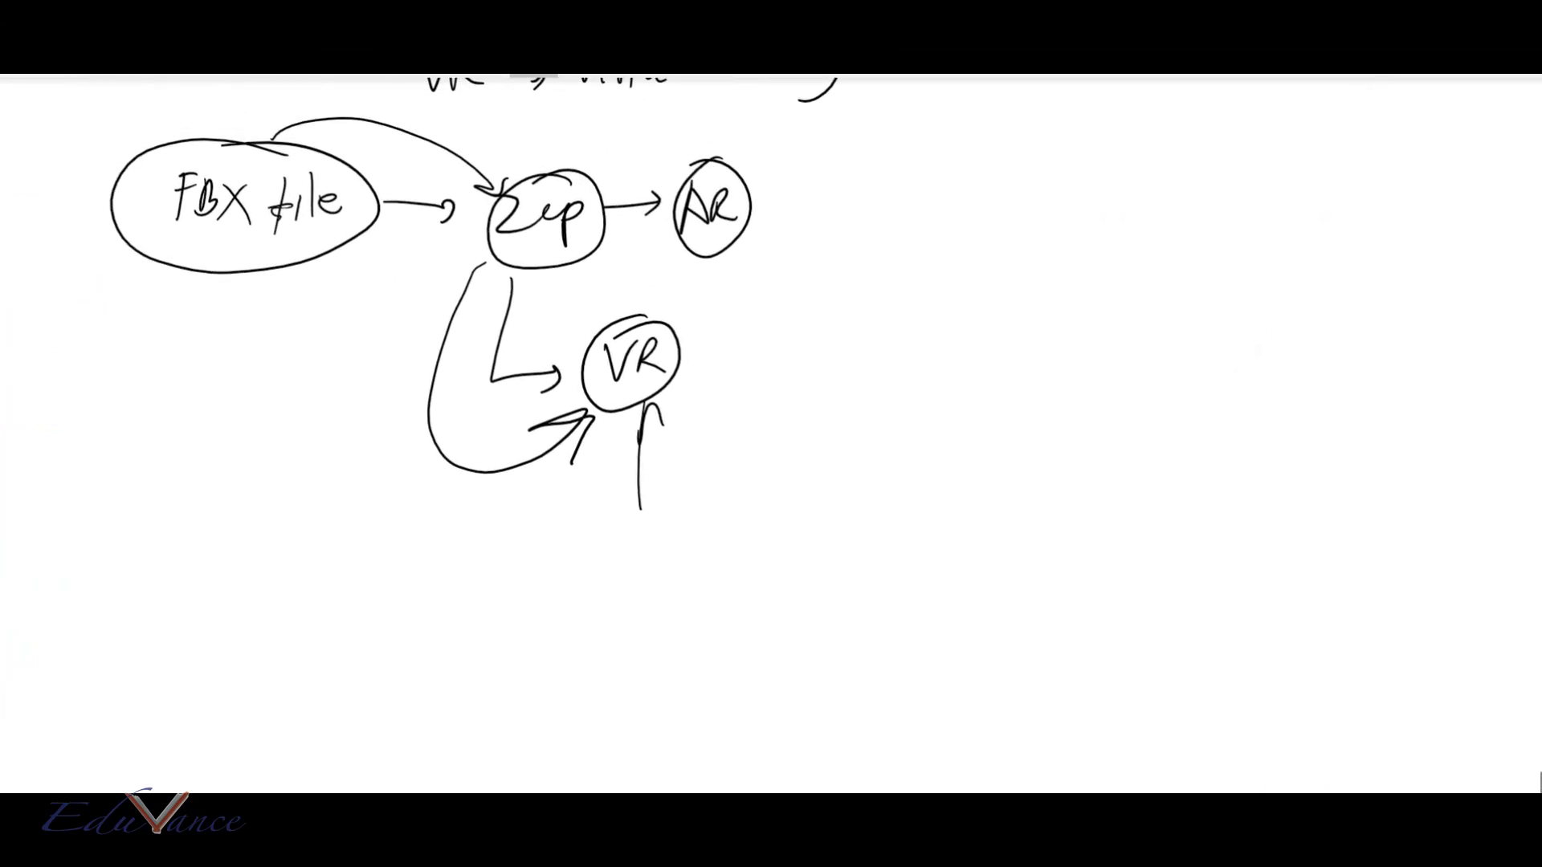